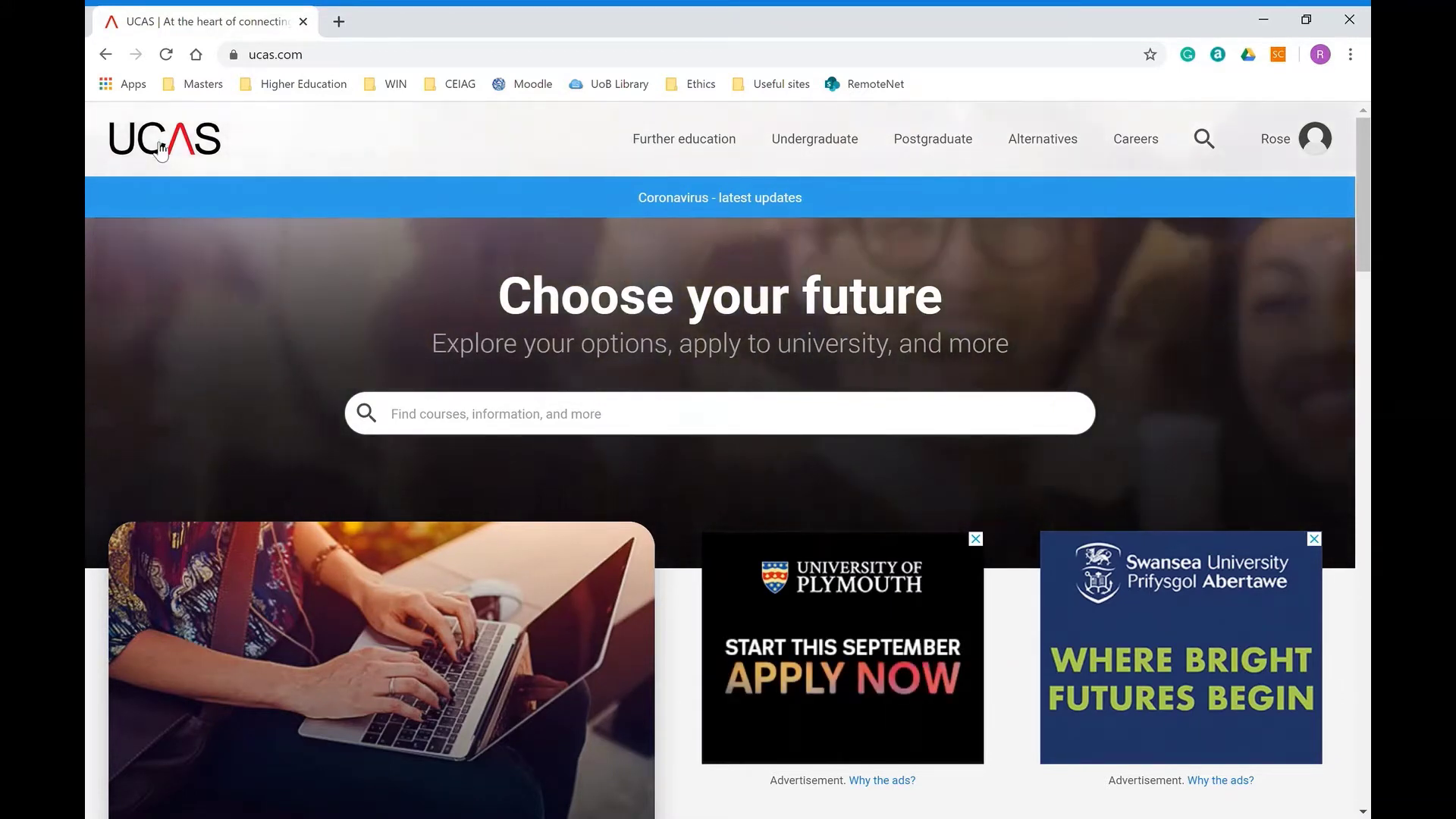
- Scroll the UCAS homepage until the 'Introducing... the UCAS Hub!' card is in view
{"action": "scroll", "coordinate": [361, 157], "scroll_direction": "down", "scroll_amount": 12}
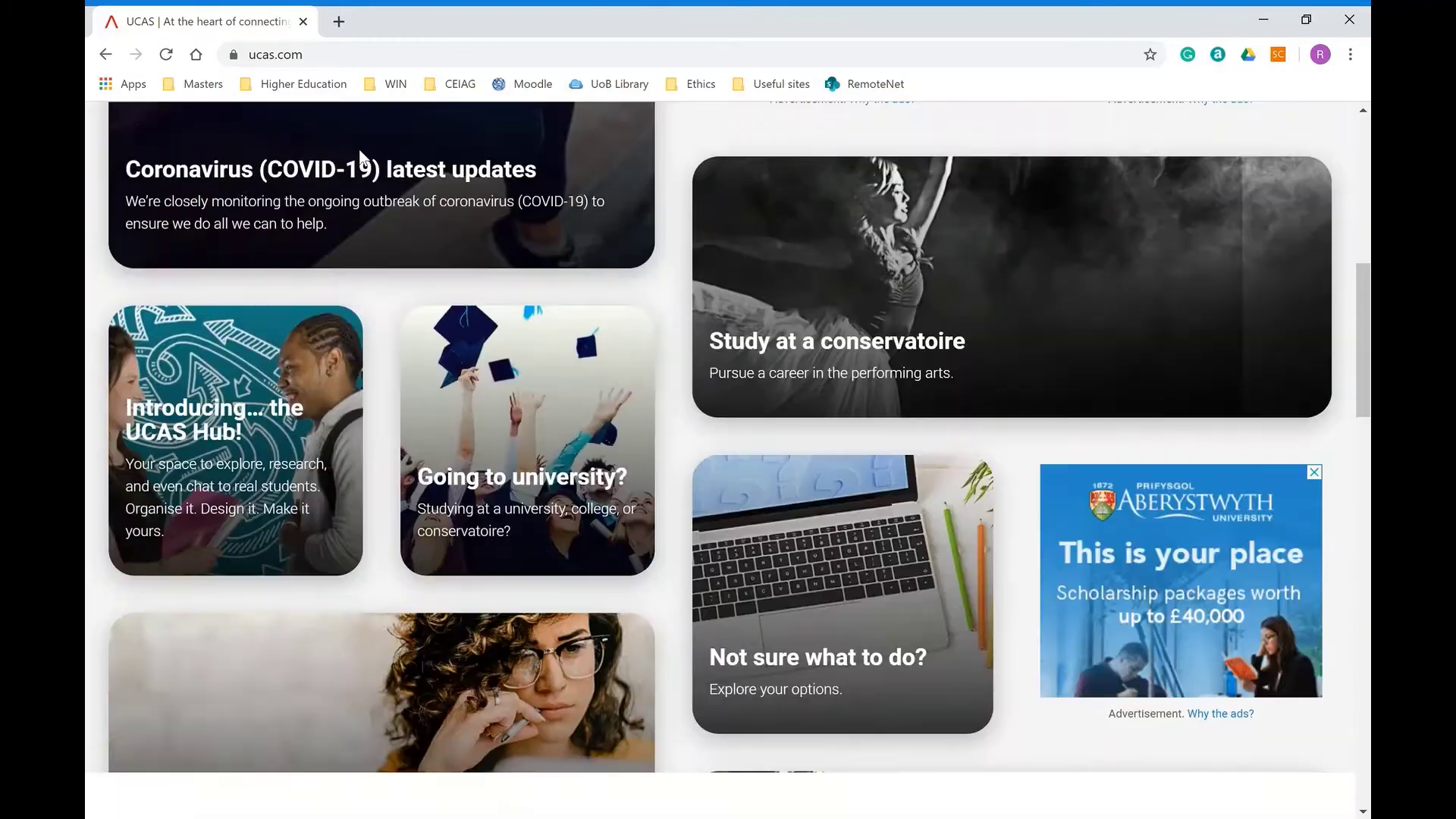
{"action": "scroll", "coordinate": [367, 159], "scroll_direction": "up", "scroll_amount": 1}
{"action": "scroll", "coordinate": [304, 250], "scroll_direction": "up", "scroll_amount": 1}
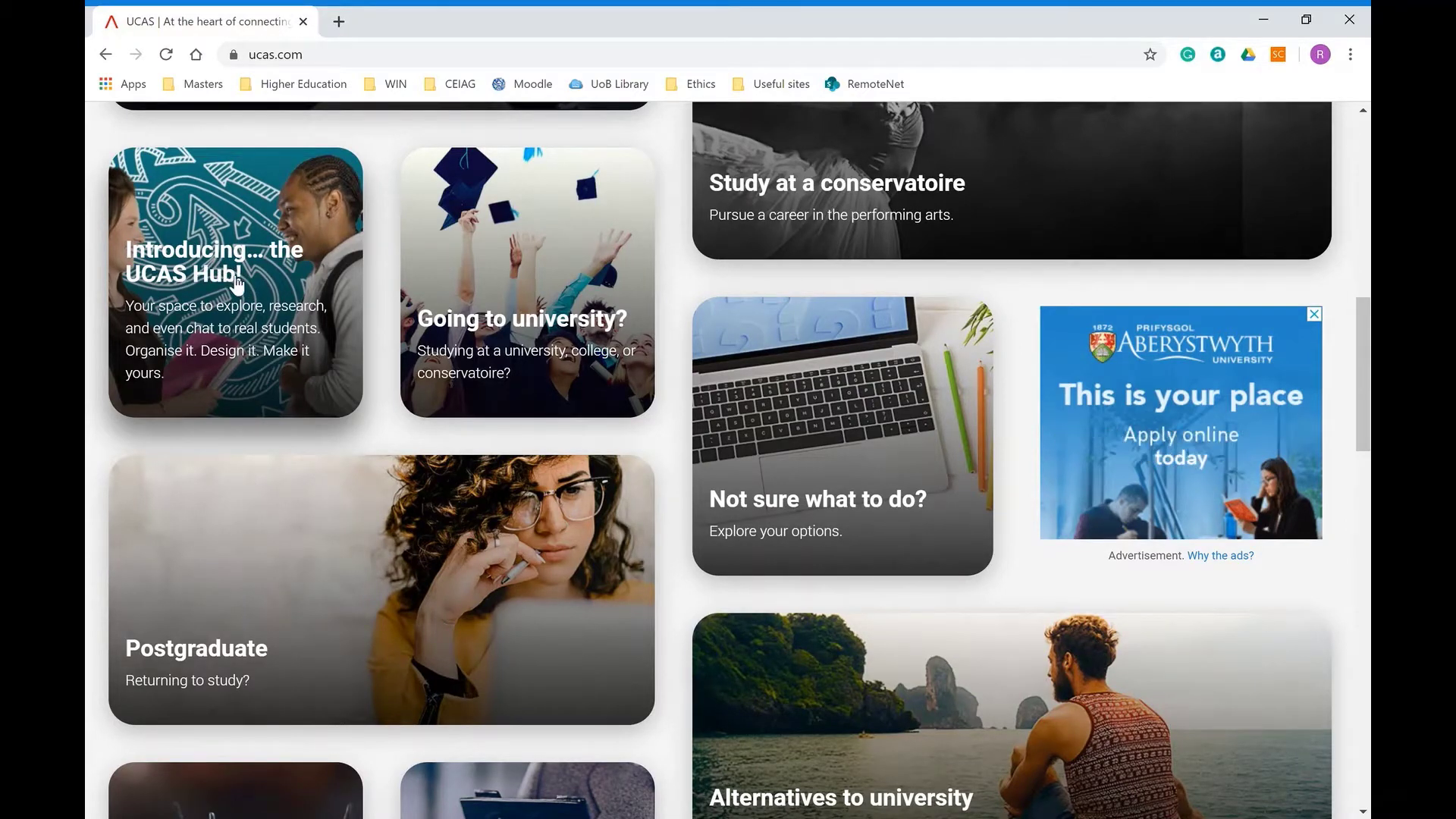
- Open the 'Introducing... the UCAS Hub!' card and scroll through to the Hub dashboard
{"action": "left_click", "coordinate": [343, 322]}
{"action": "scroll", "coordinate": [359, 334], "scroll_direction": "down", "scroll_amount": 3}
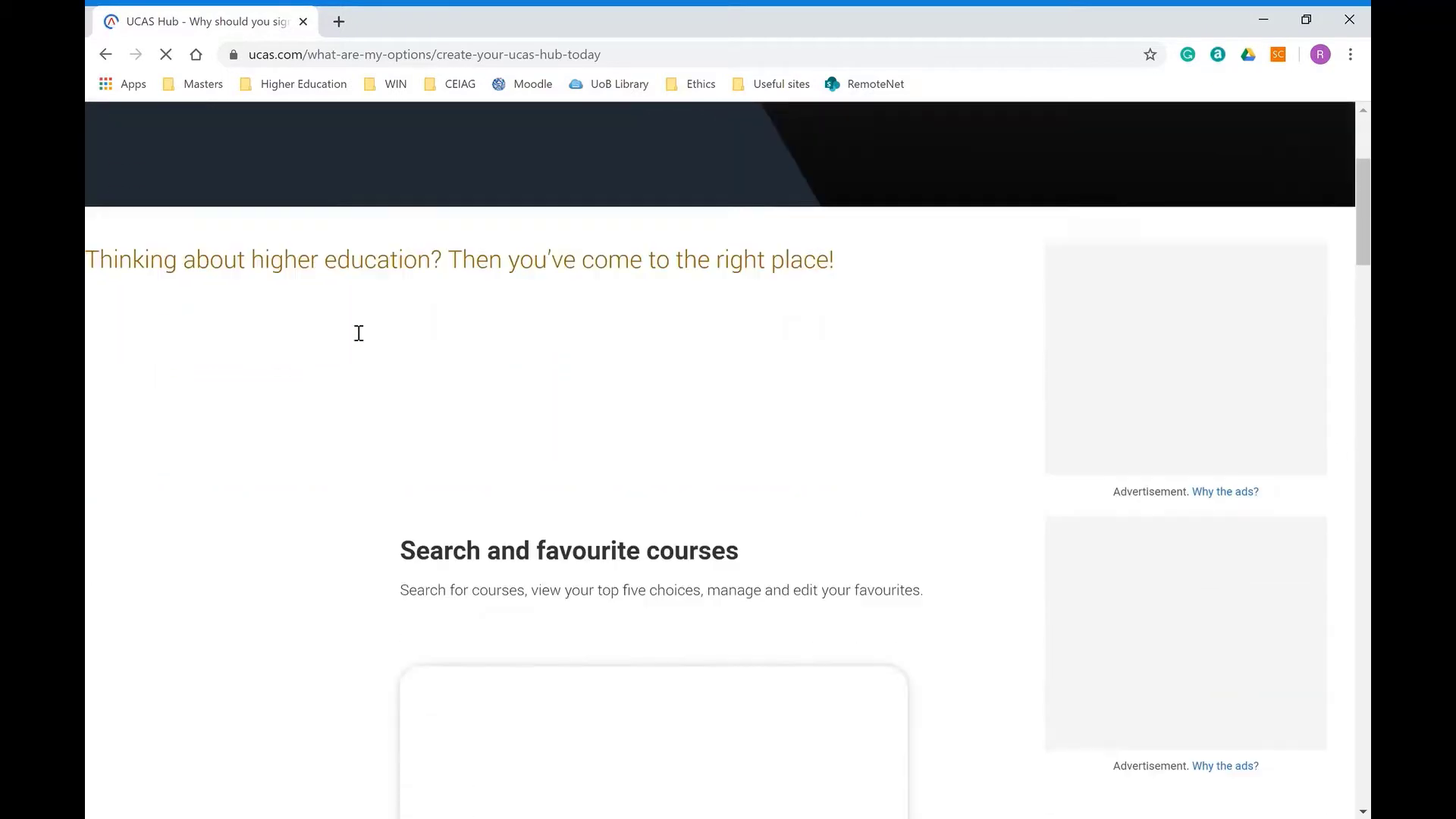
{"action": "scroll", "coordinate": [358, 334], "scroll_direction": "down", "scroll_amount": 20}
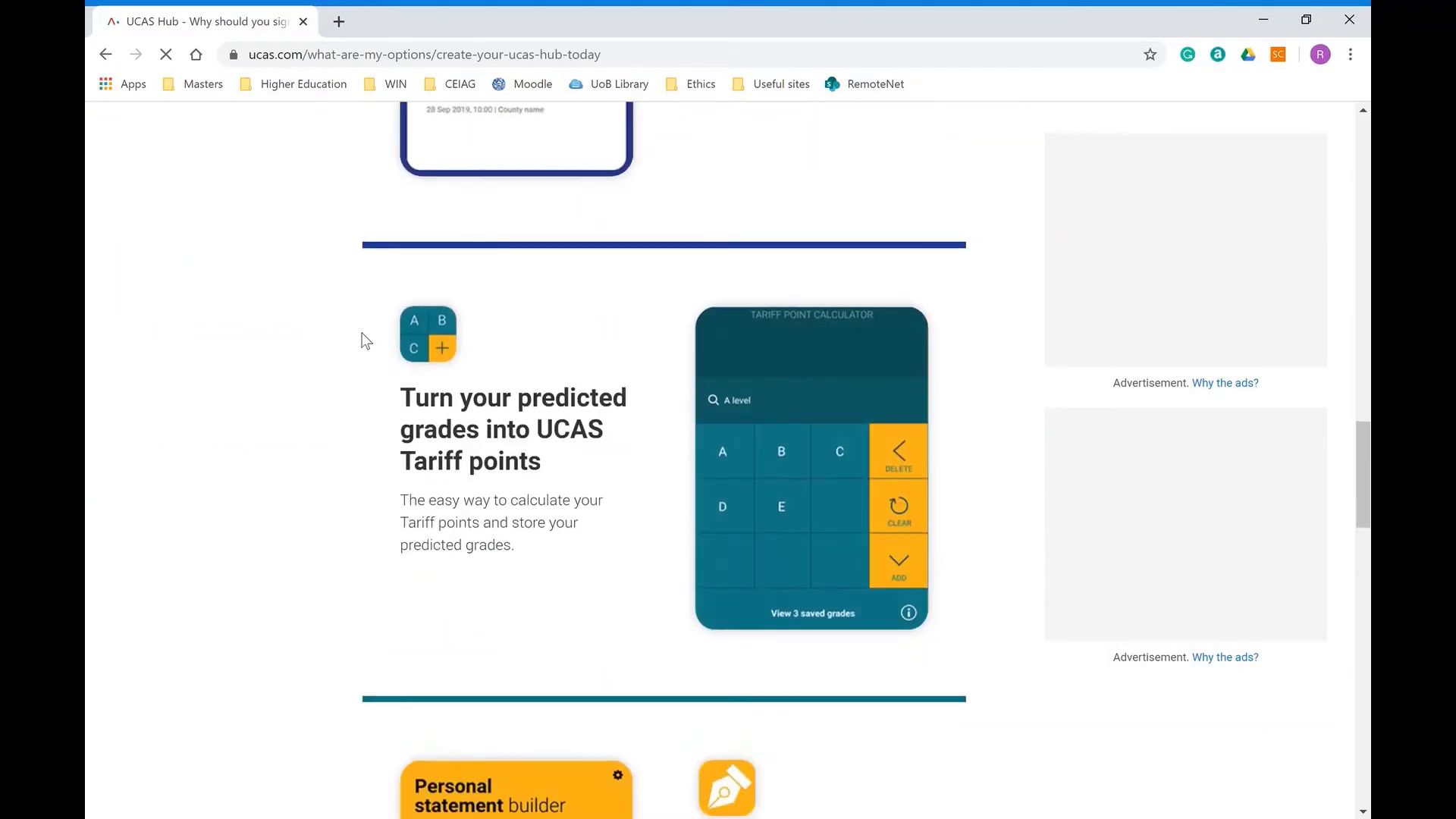
{"action": "scroll", "coordinate": [361, 334], "scroll_direction": "down", "scroll_amount": 14}
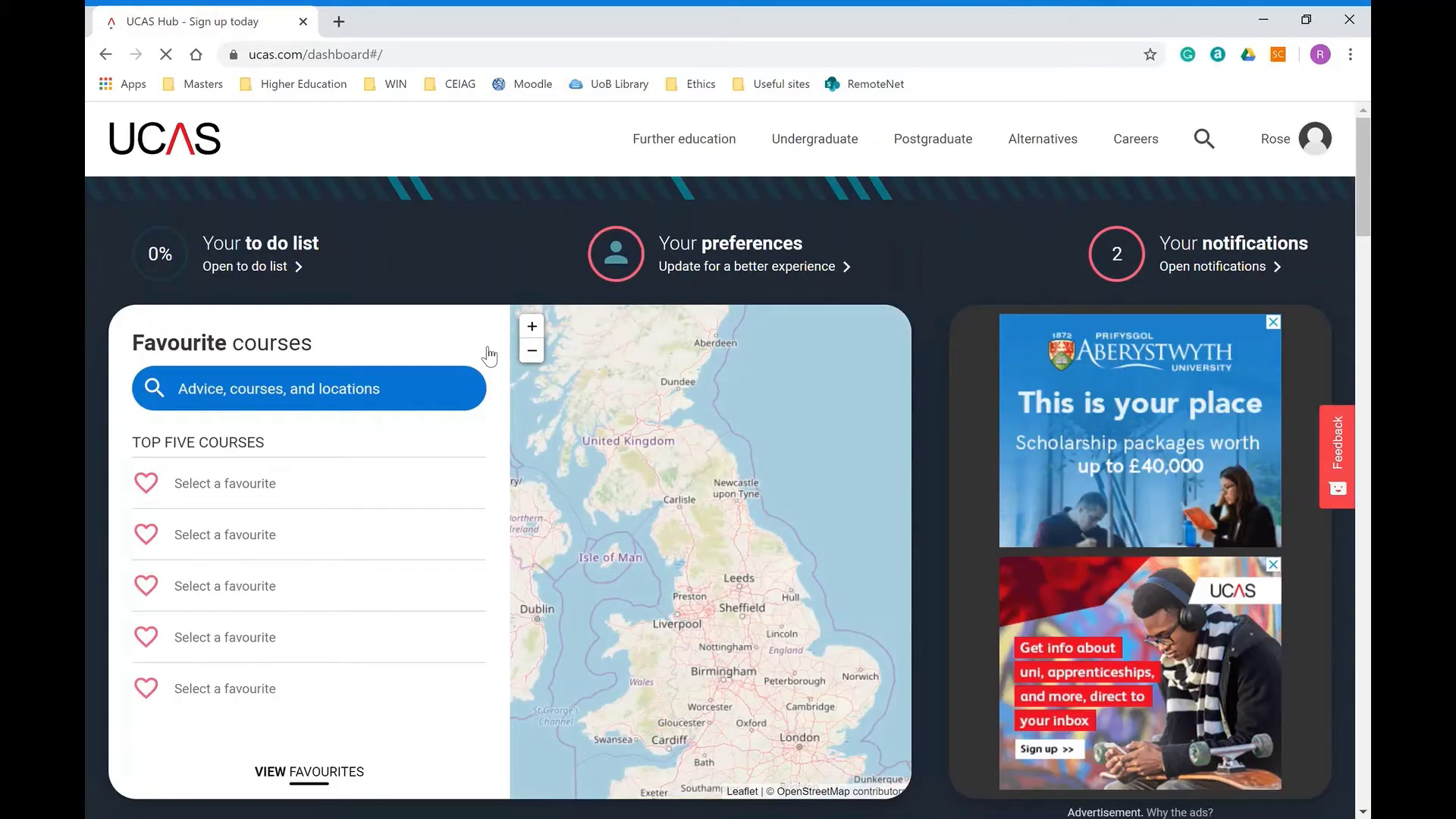
- Open the To do list panel and scroll its steps from What are my options? to Open days
{"action": "left_click", "coordinate": [258, 270]}
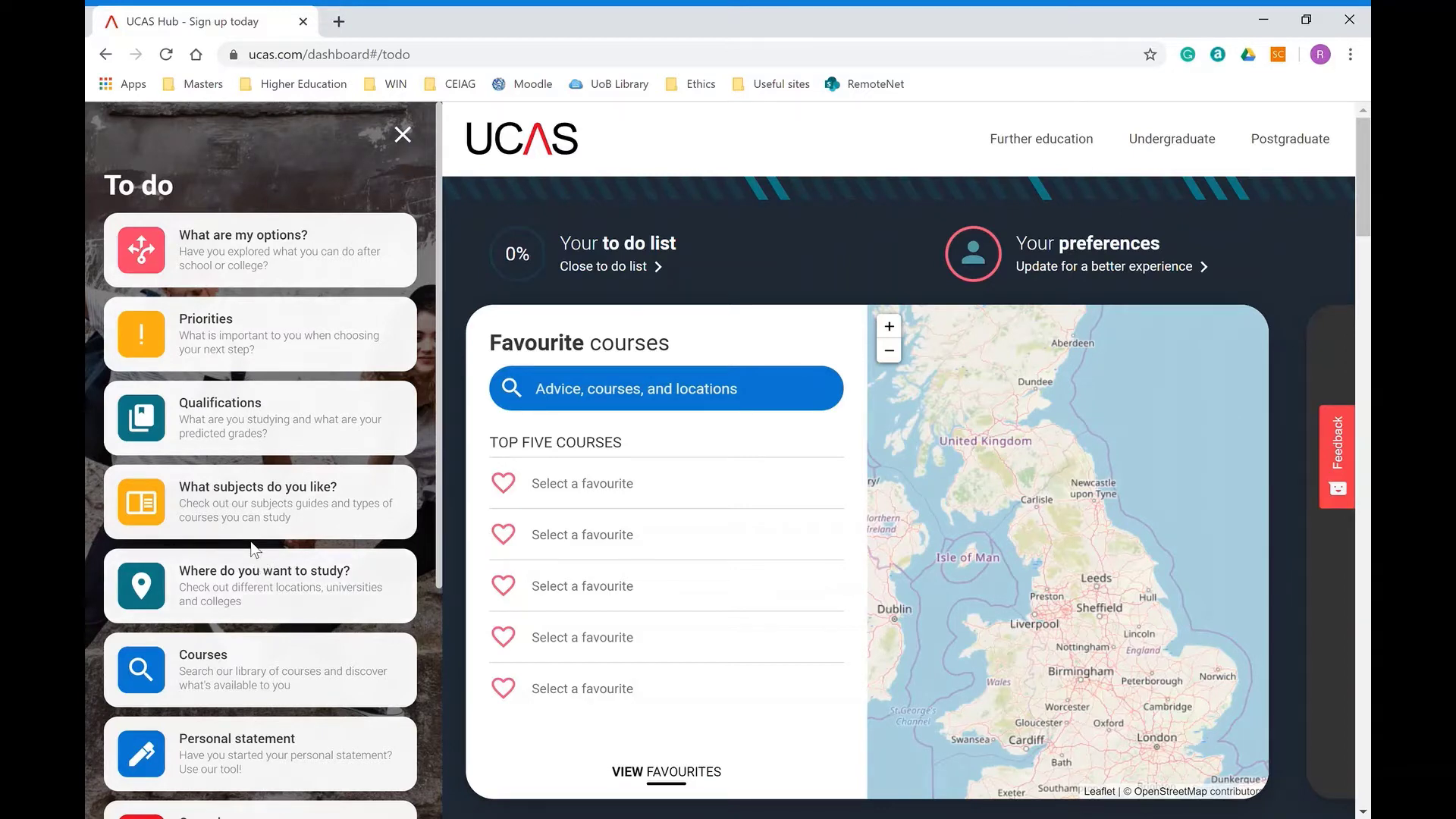
{"action": "scroll", "coordinate": [287, 489], "scroll_direction": "down", "scroll_amount": 1}
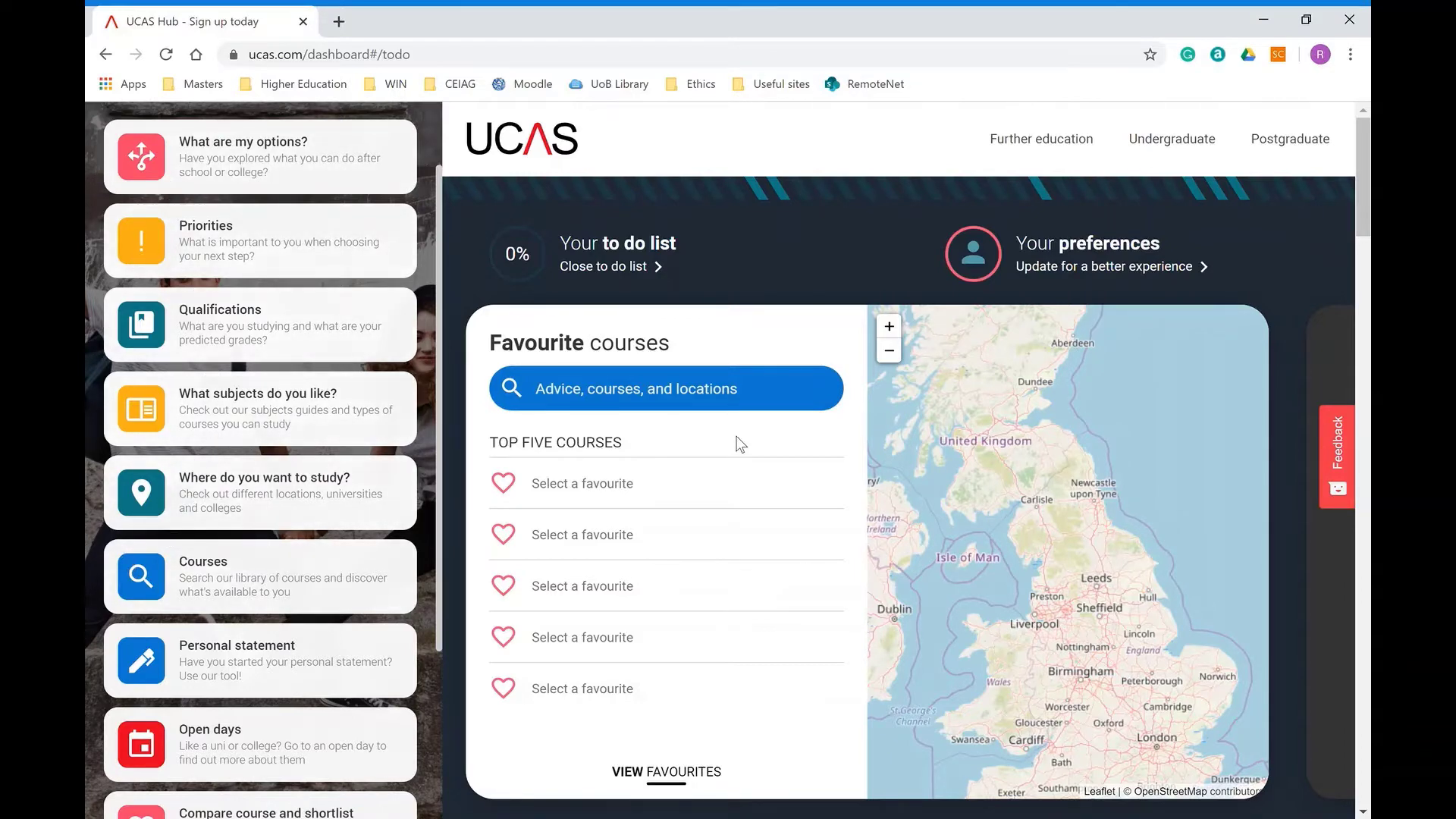
{"action": "scroll", "coordinate": [675, 426], "scroll_direction": "down", "scroll_amount": 1}
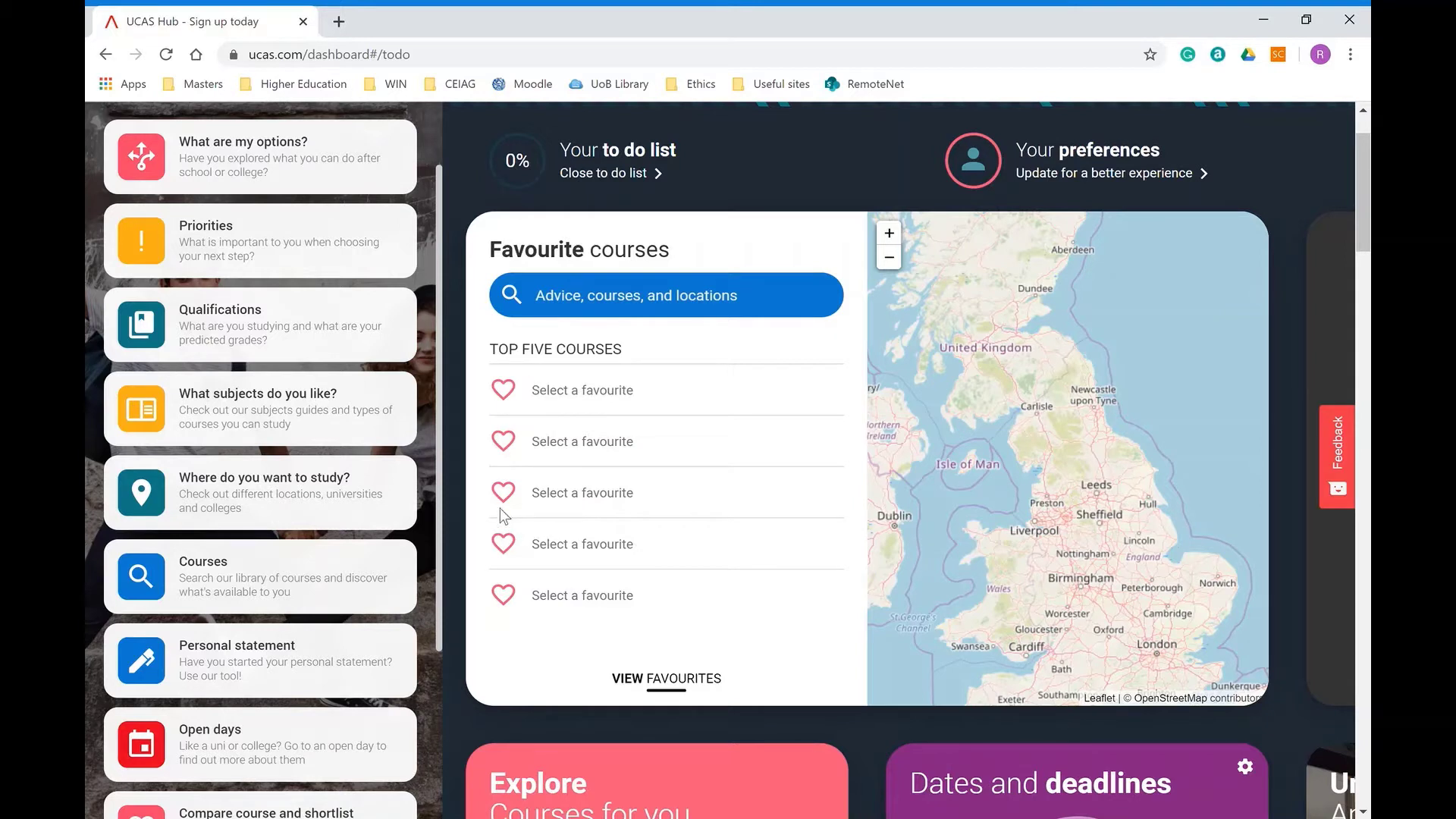
- Search 'busi' in the Favourite courses bar to list 3979 business courses from 275 providers
{"action": "left_click", "coordinate": [647, 307]}
{"action": "type", "text": "business"}
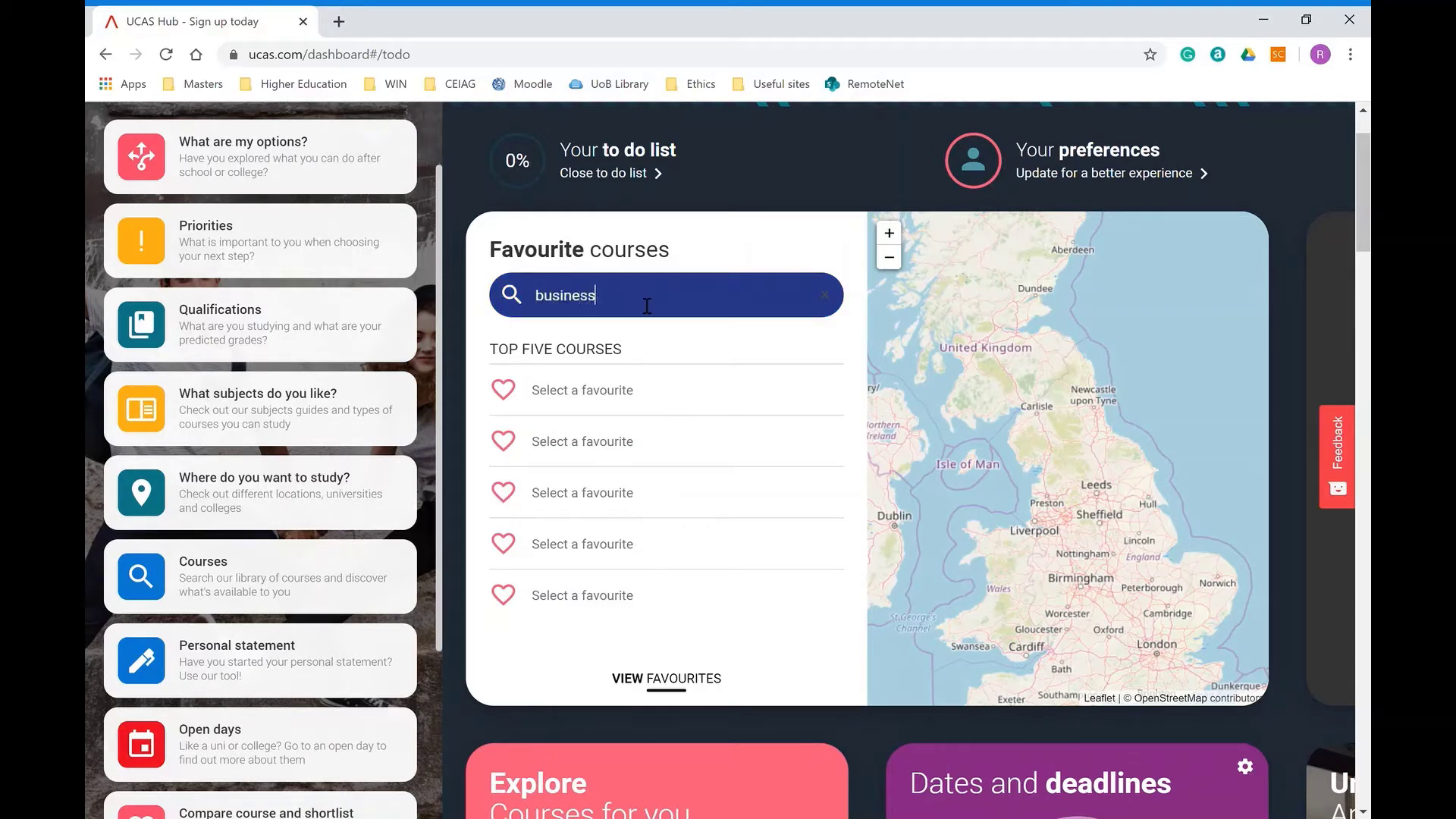
{"action": "key", "text": "Return"}
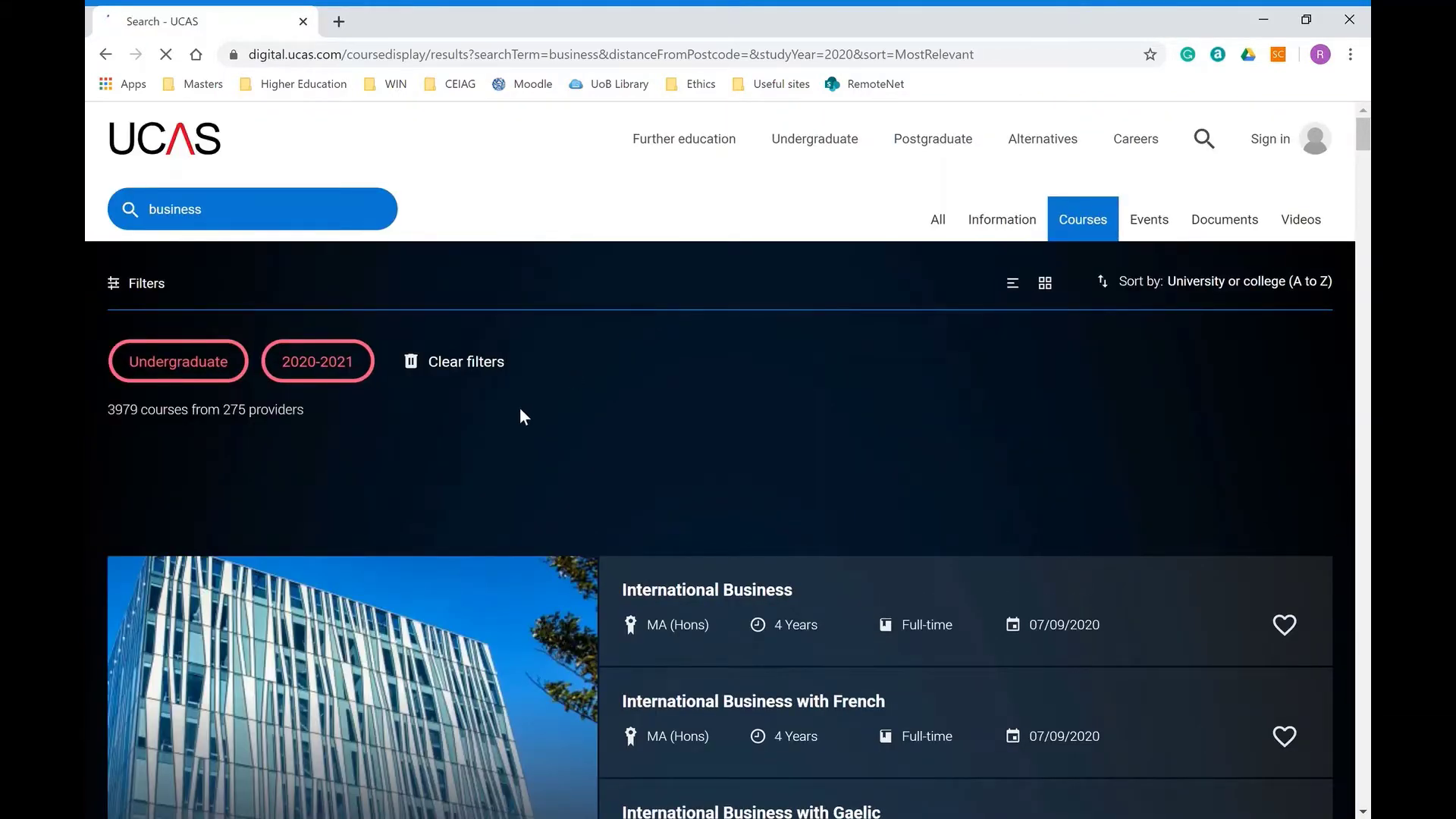
{"action": "scroll", "coordinate": [531, 408], "scroll_direction": "down", "scroll_amount": 3}
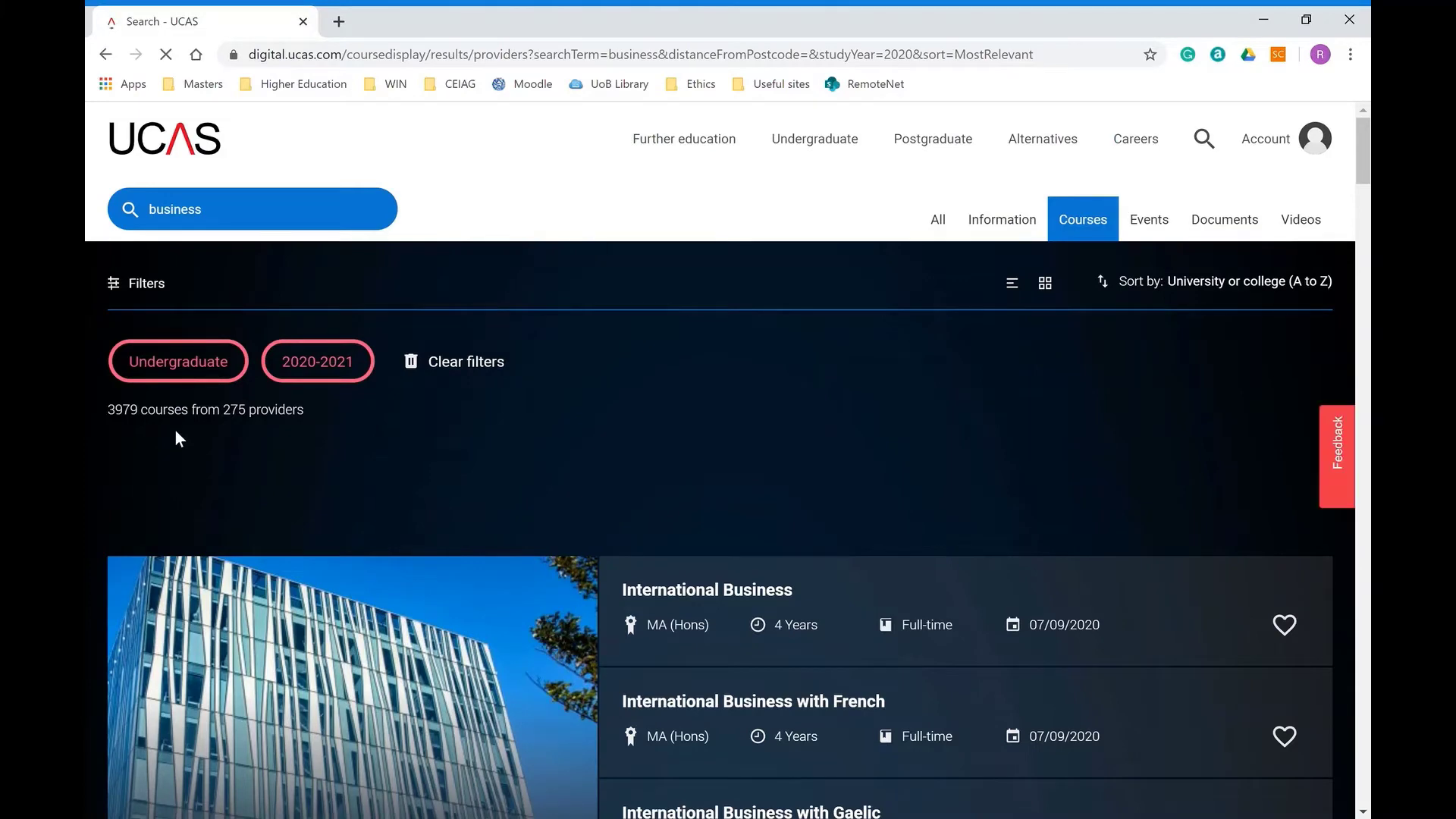
{"action": "left_click", "coordinate": [134, 286]}
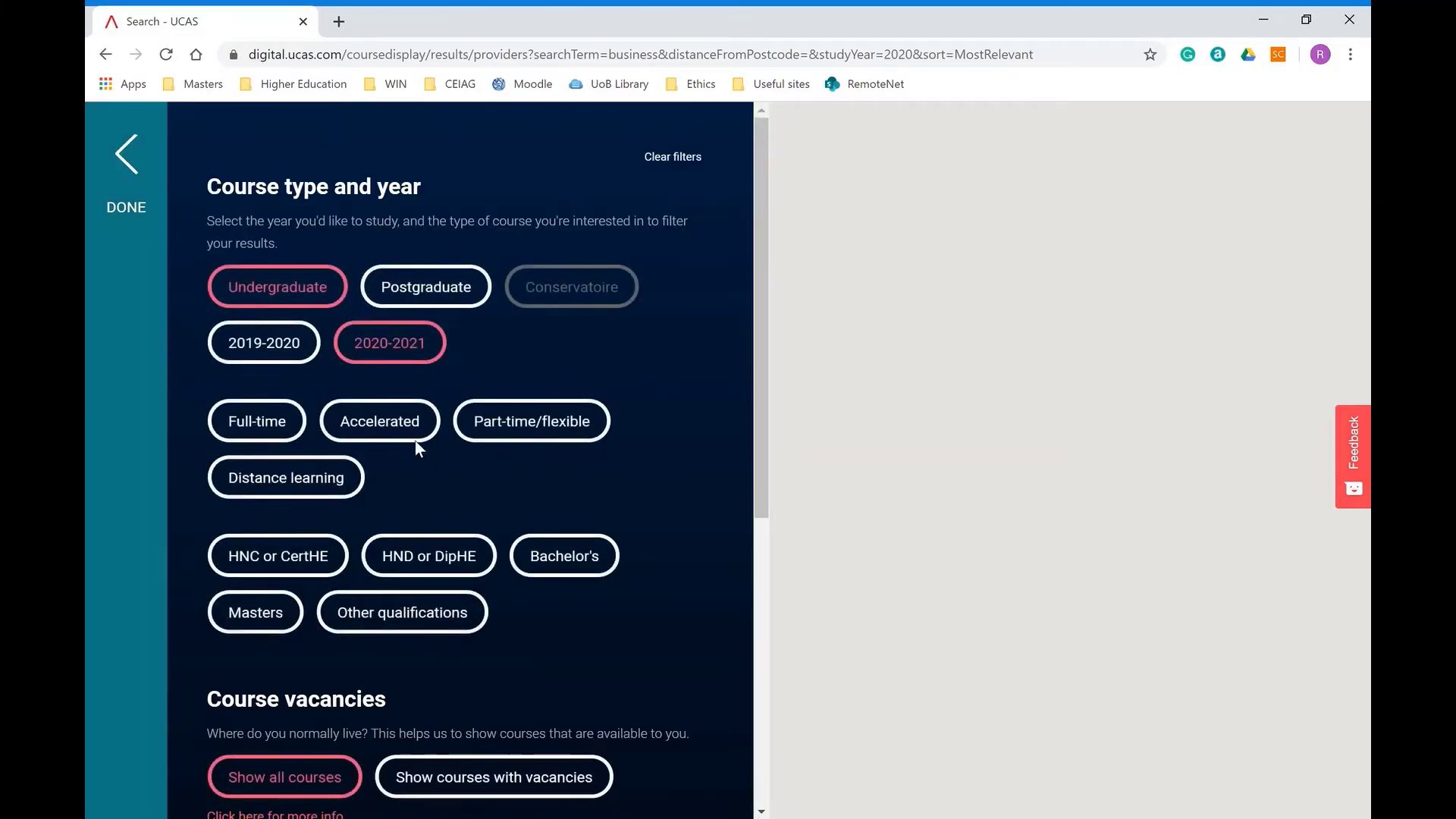
{"action": "scroll", "coordinate": [360, 546], "scroll_direction": "down", "scroll_amount": 4}
{"action": "scroll", "coordinate": [361, 540], "scroll_direction": "down", "scroll_amount": 3}
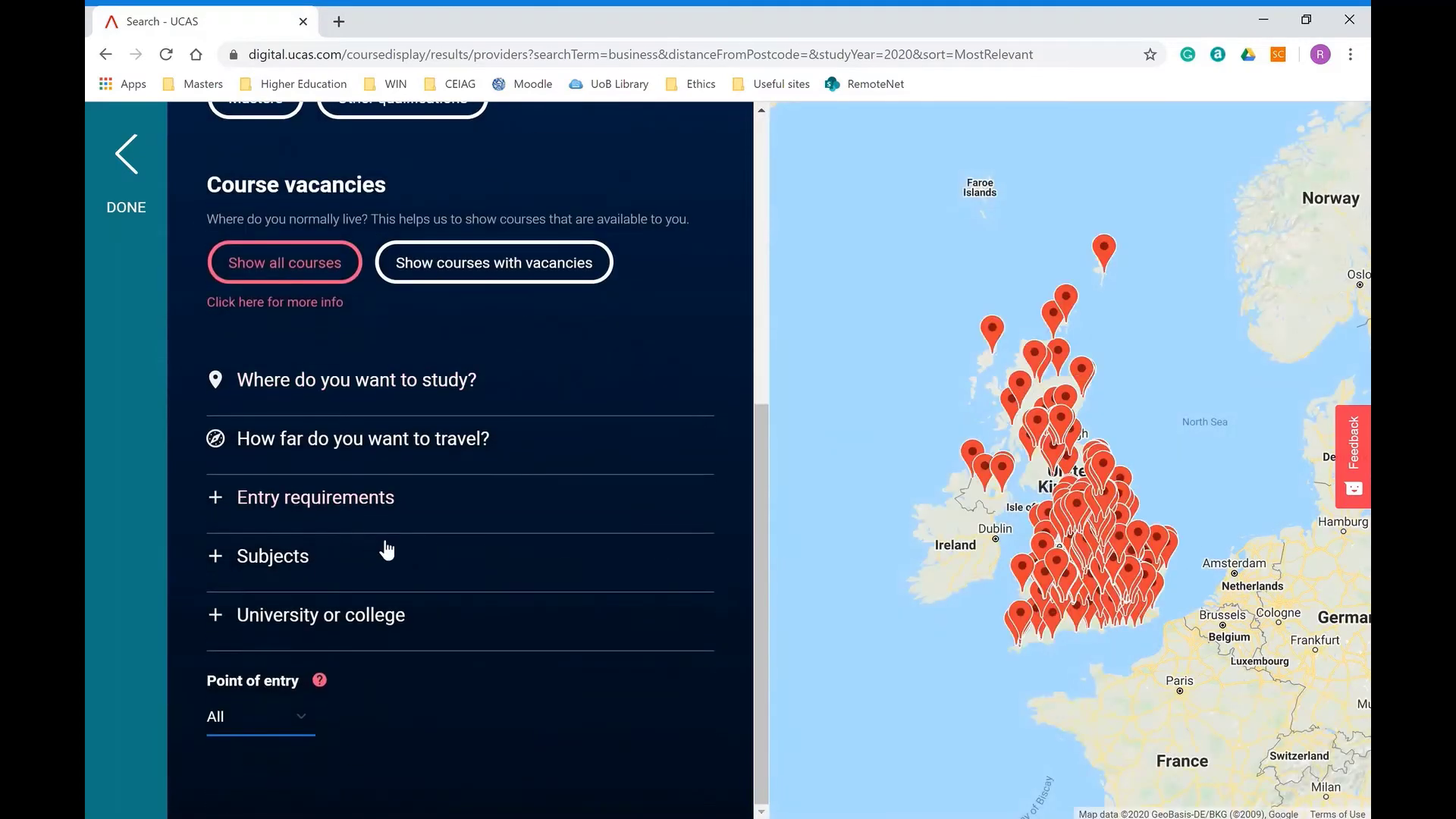
{"action": "left_click", "coordinate": [334, 504]}
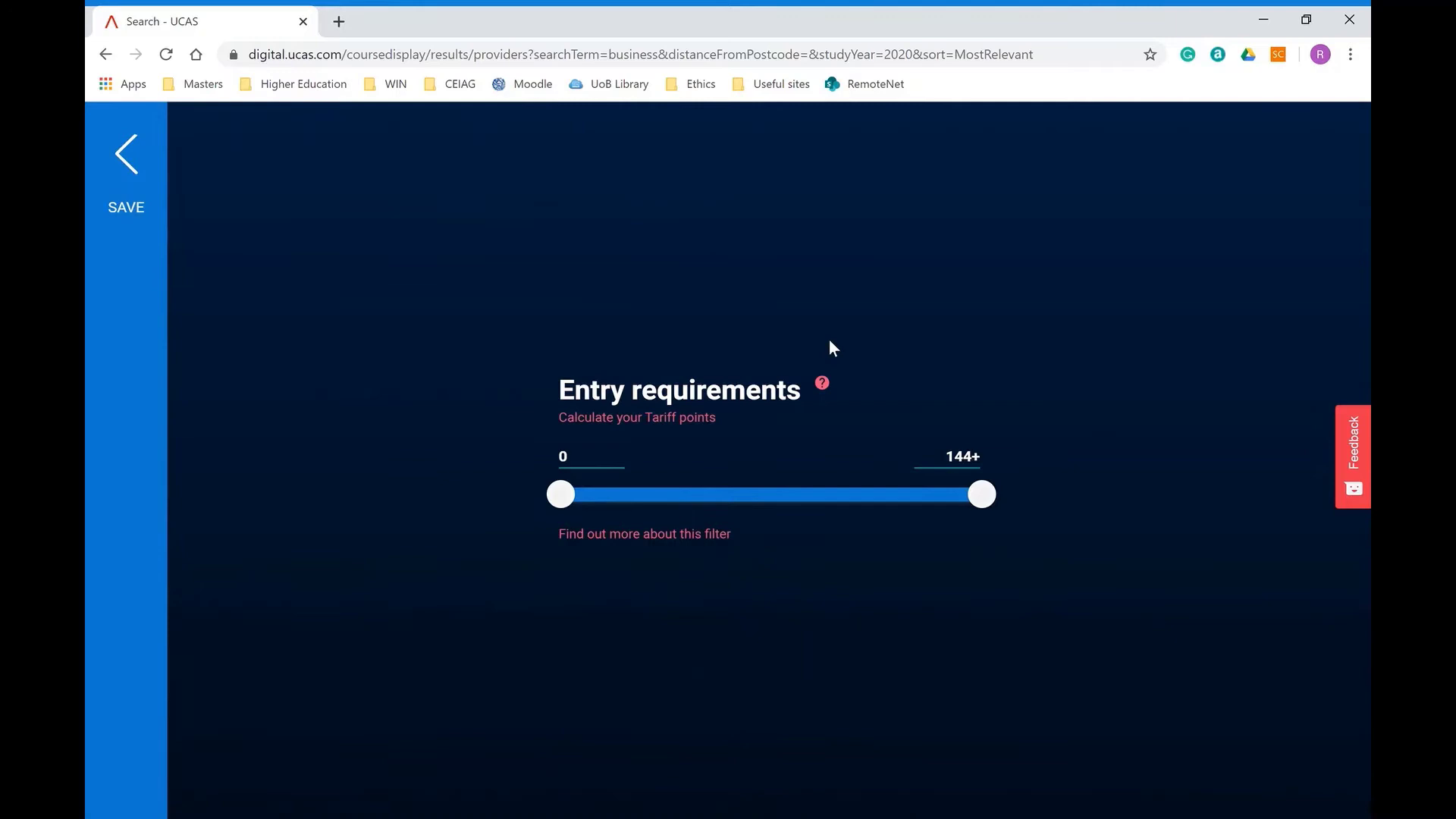
{"action": "left_click", "coordinate": [129, 160]}
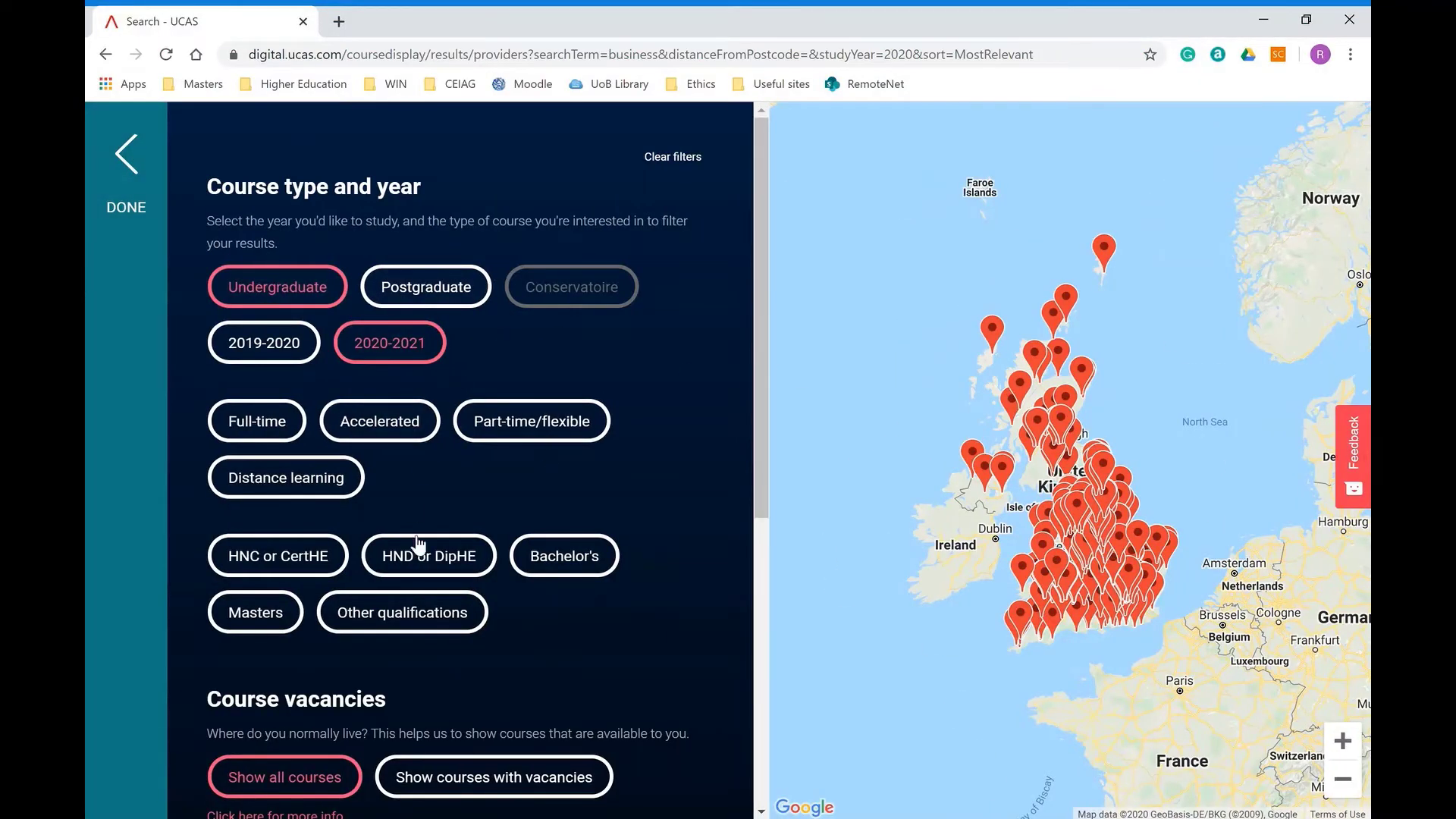
{"action": "scroll", "coordinate": [416, 544], "scroll_direction": "down", "scroll_amount": 6}
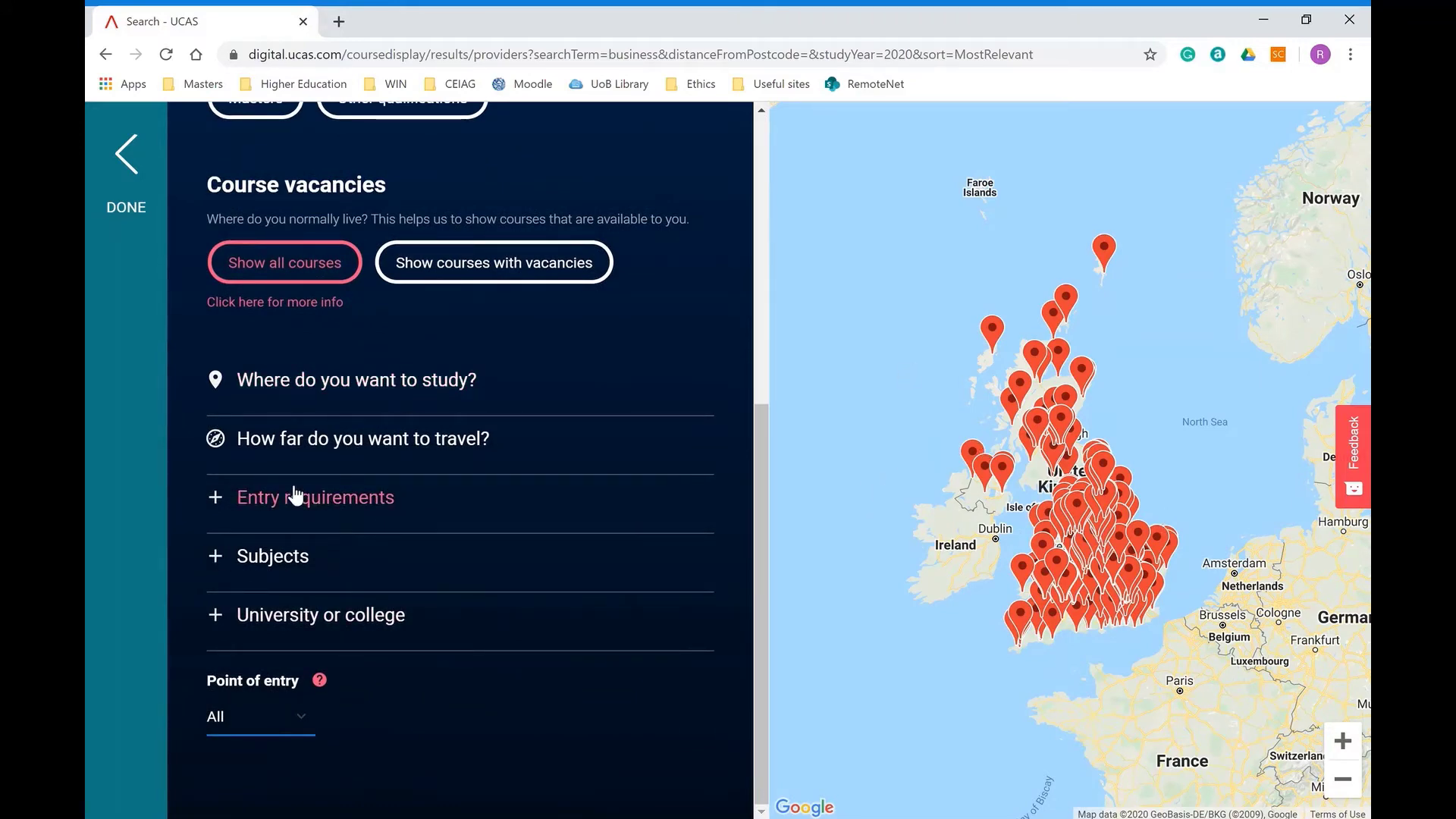
{"action": "scroll", "coordinate": [295, 495], "scroll_direction": "up", "scroll_amount": 6}
{"action": "left_click", "coordinate": [126, 155]}
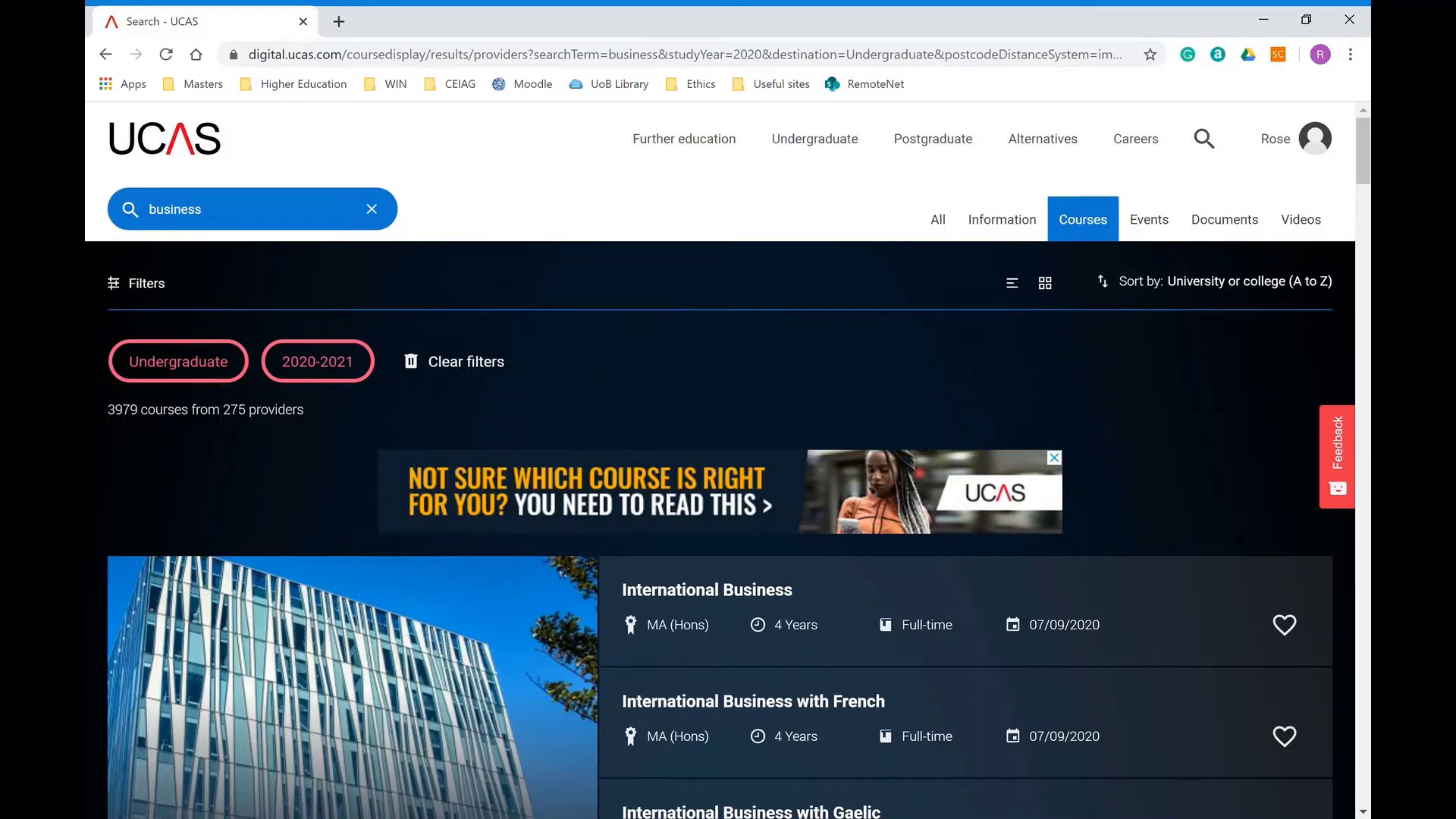
- Favourite the International Business and Abertay Business Management courses, then return to the dashboard
{"action": "left_click", "coordinate": [107, 55]}
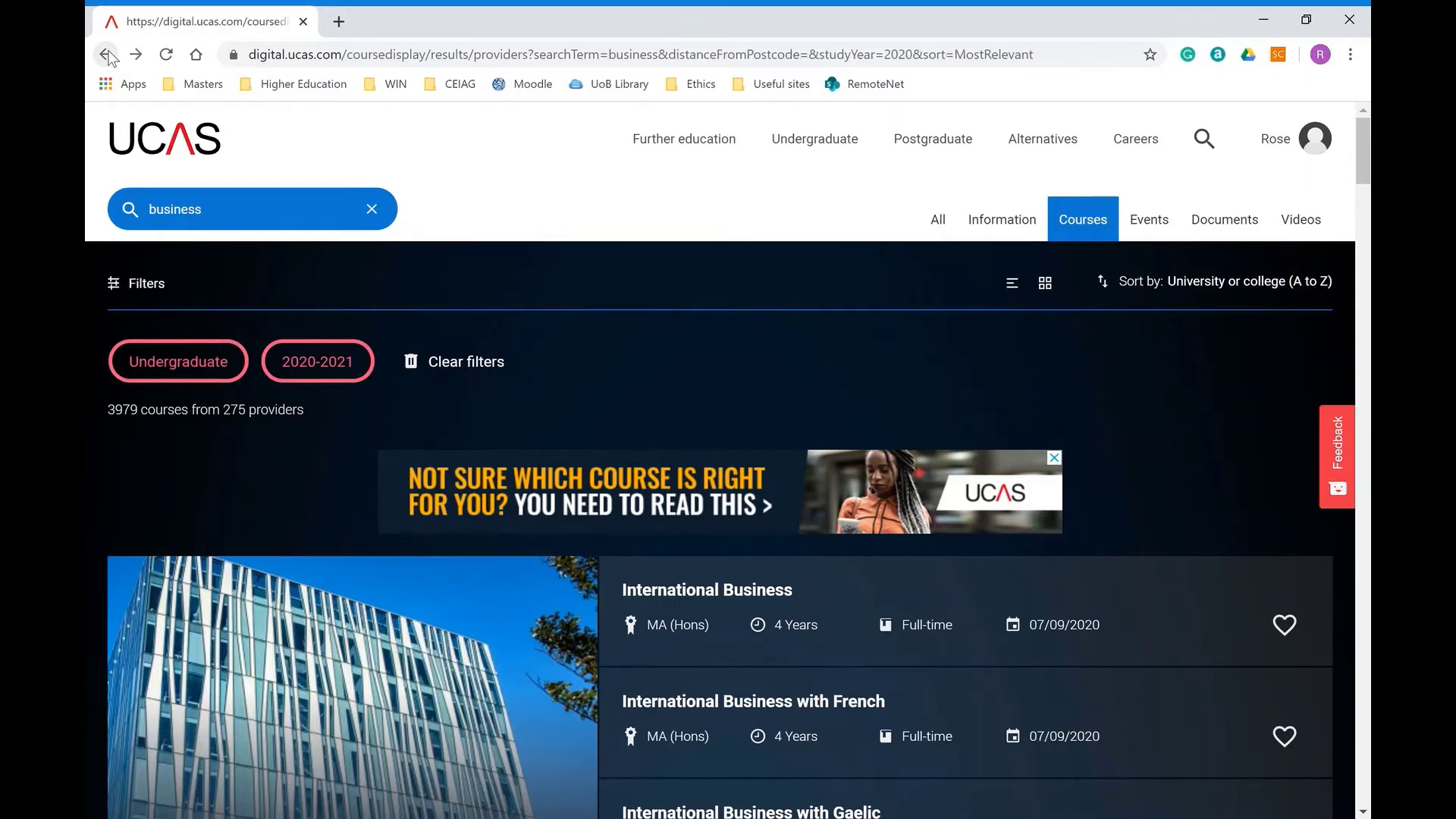
{"action": "left_click", "coordinate": [1287, 630]}
{"action": "scroll", "coordinate": [1179, 692], "scroll_direction": "down", "scroll_amount": 1}
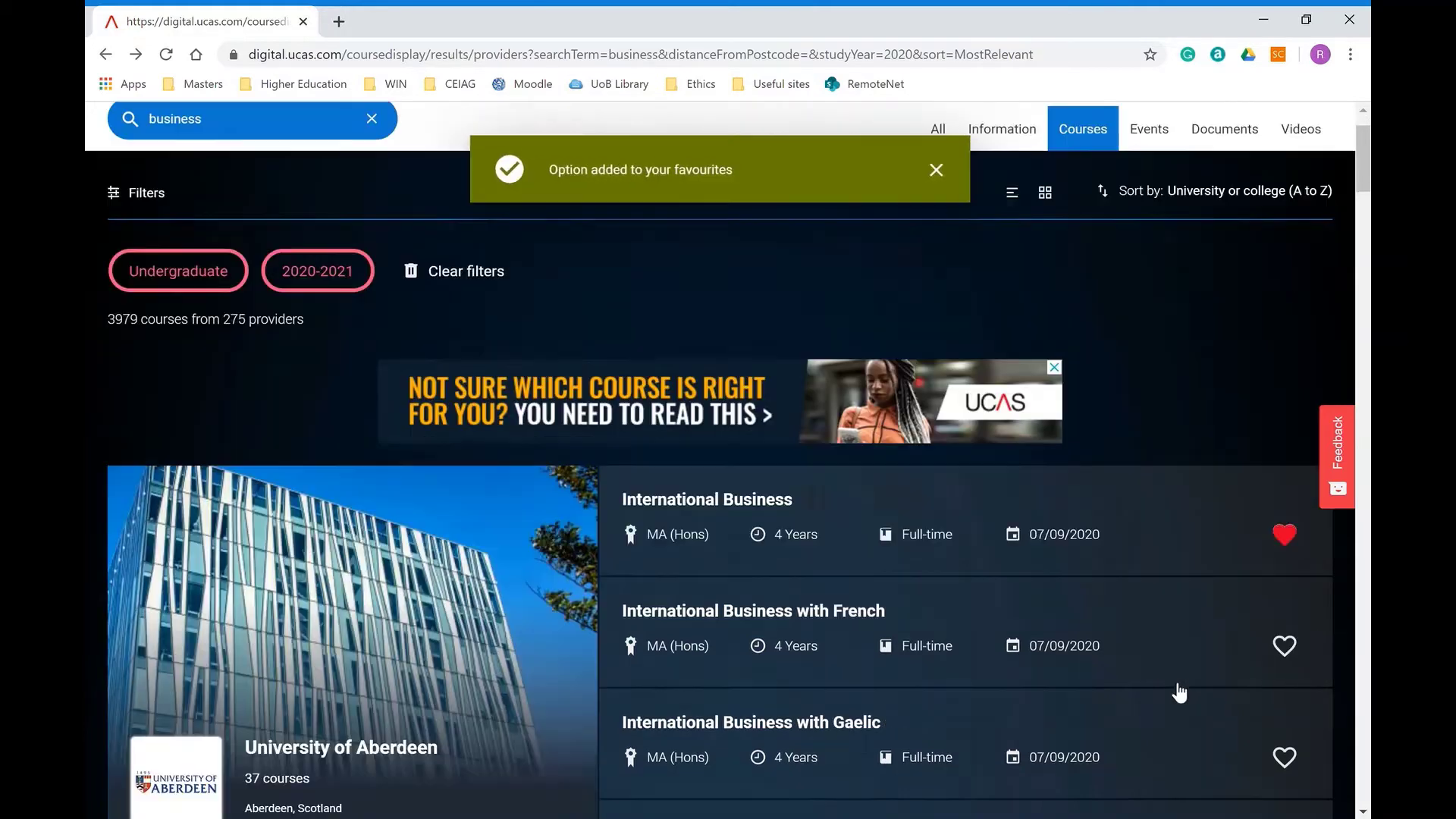
{"action": "scroll", "coordinate": [1179, 692], "scroll_direction": "down", "scroll_amount": 7}
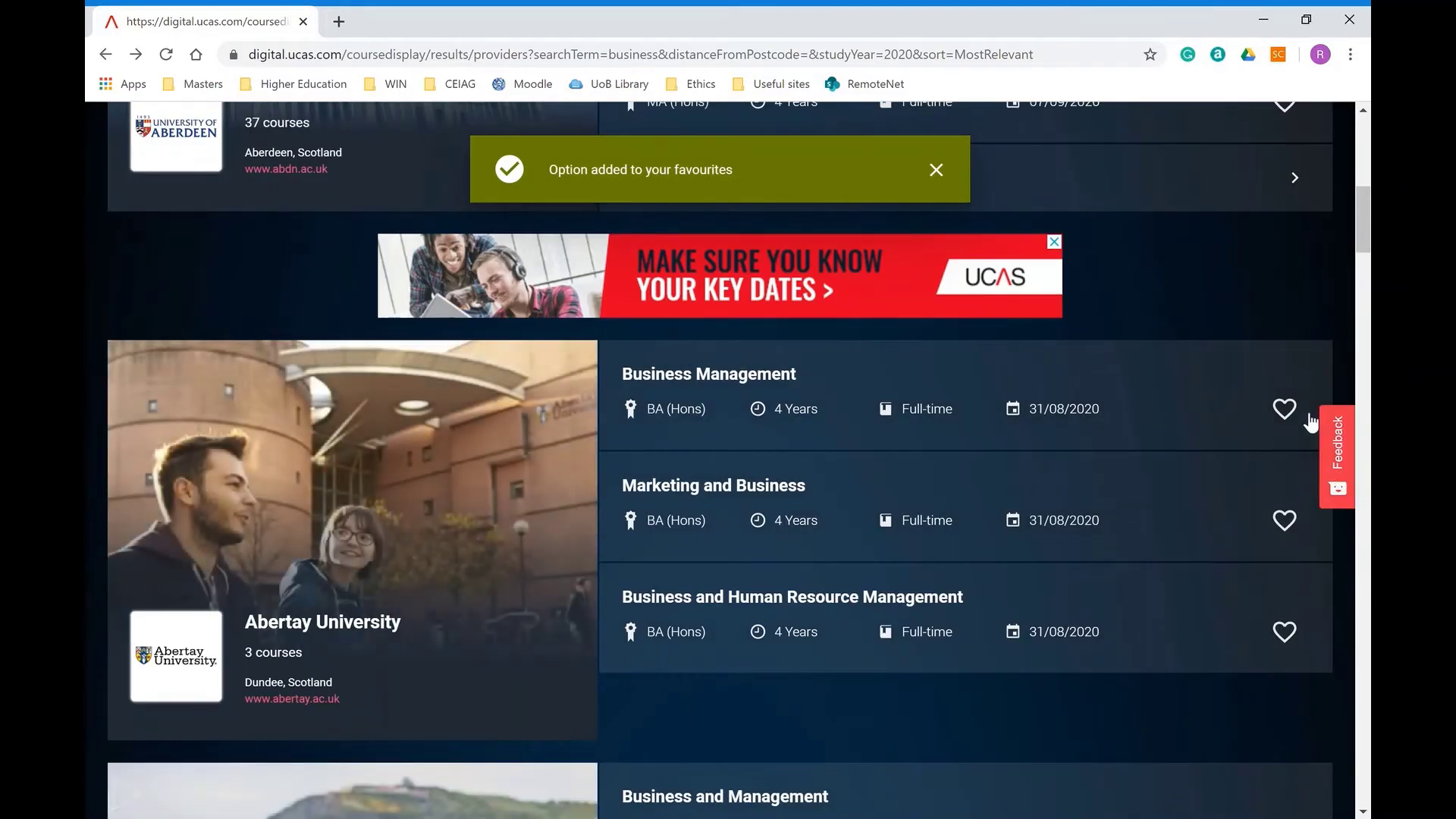
{"action": "left_click", "coordinate": [1284, 409]}
{"action": "scroll", "coordinate": [98, 106], "scroll_direction": "up", "scroll_amount": 5}
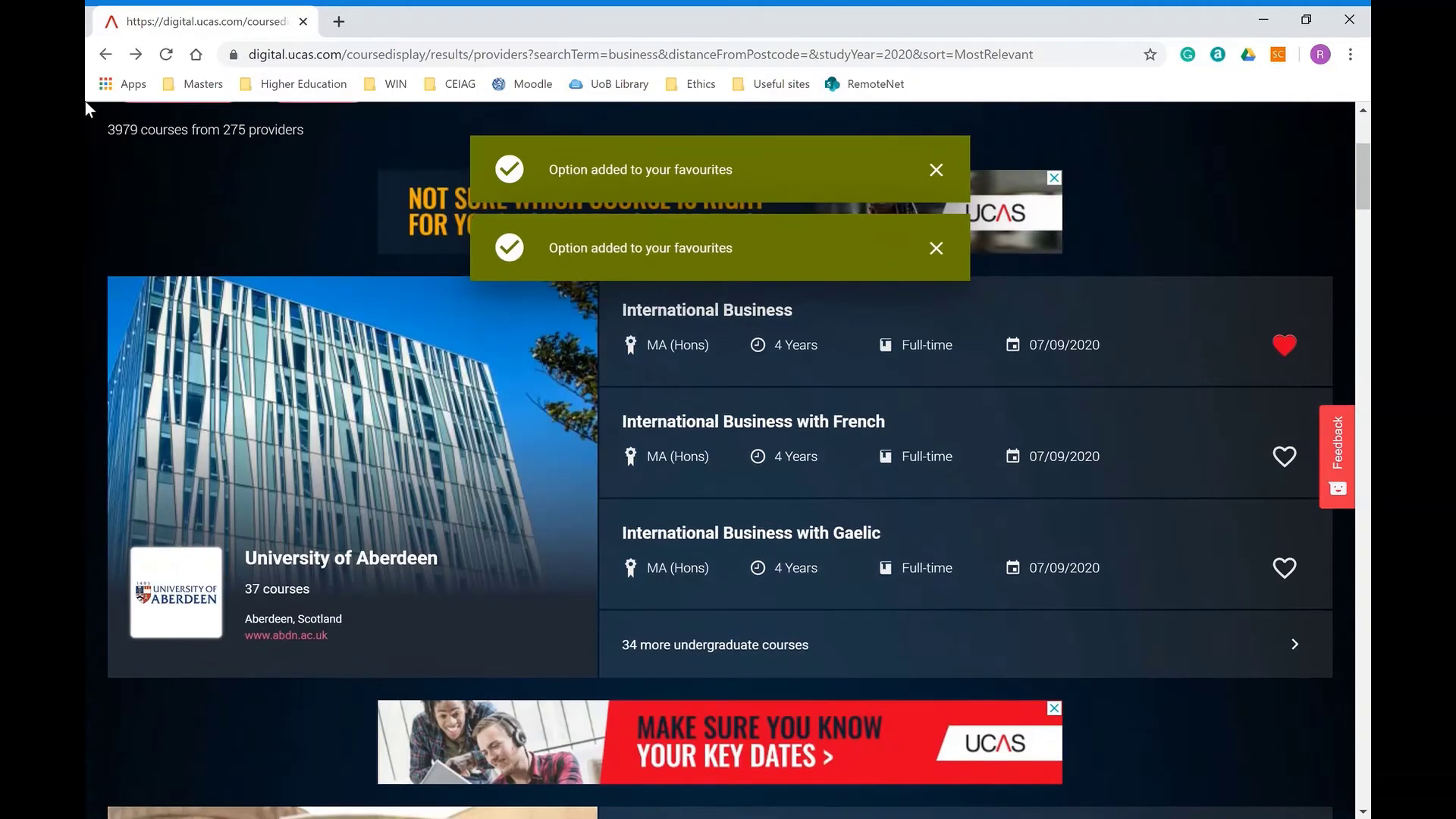
{"action": "left_click", "coordinate": [105, 58]}
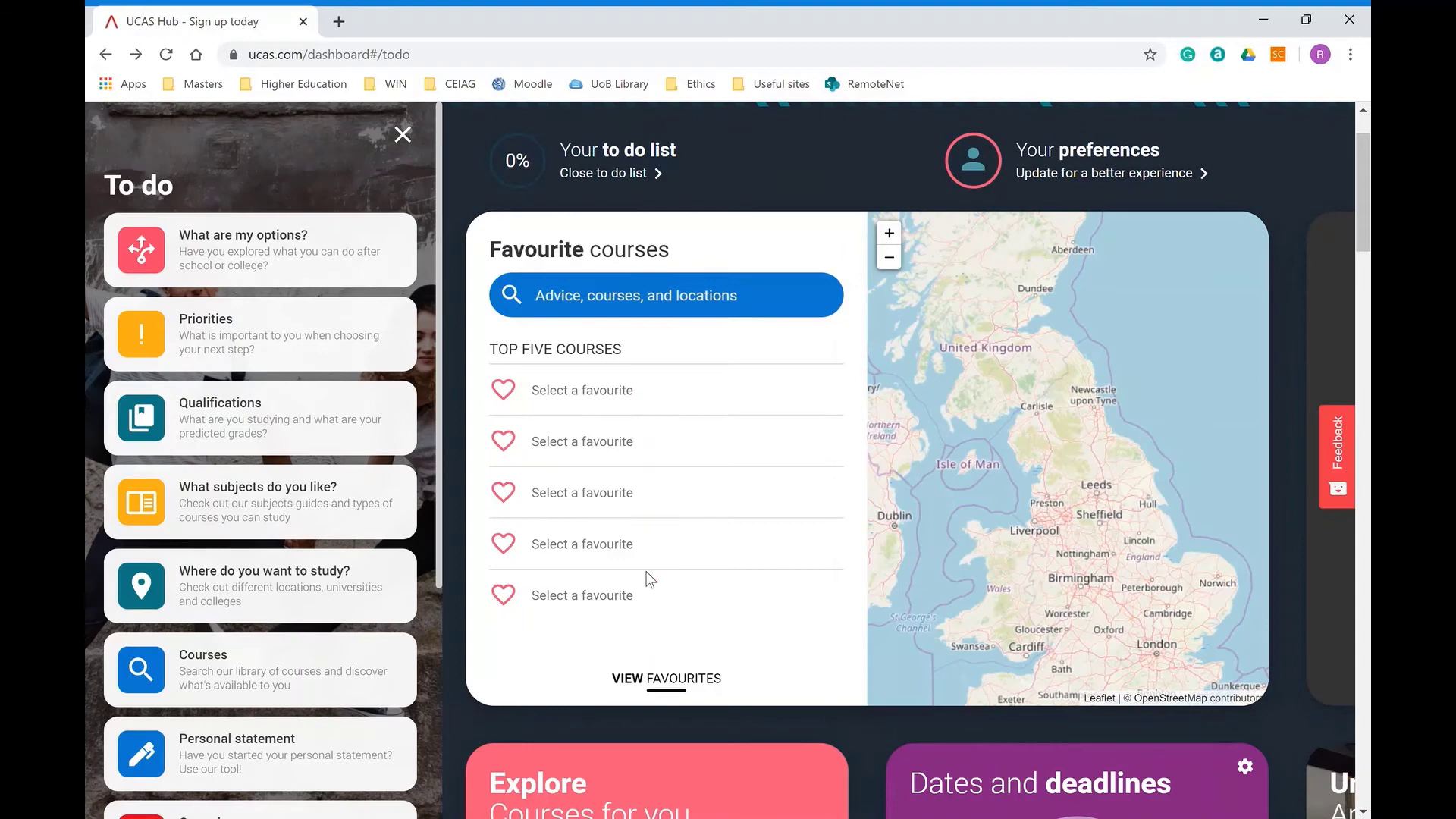
- Open the Favourites page and scroll through the saved Aberdeen and Abertay business courses
{"action": "left_click", "coordinate": [675, 696]}
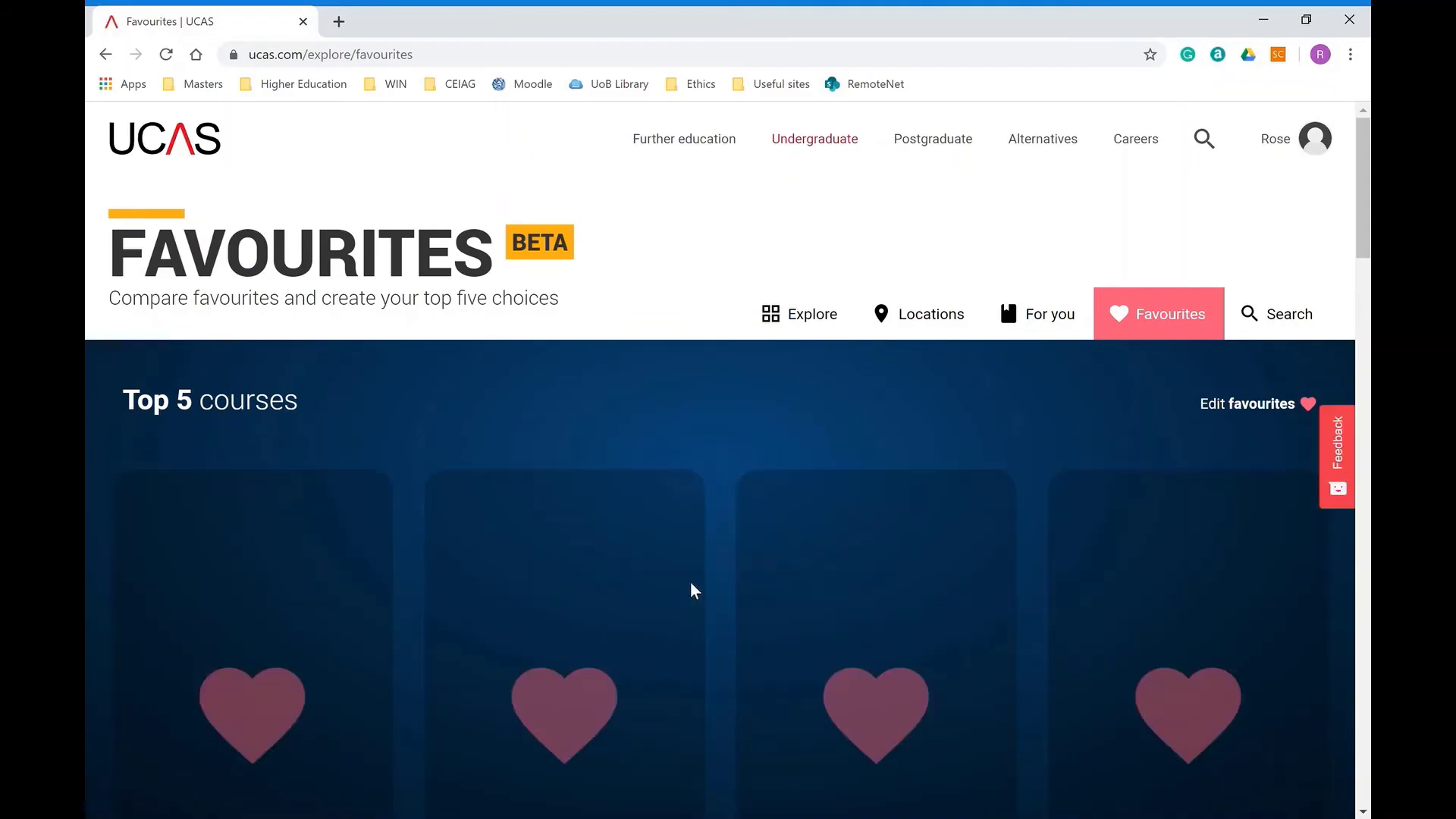
{"action": "scroll", "coordinate": [689, 580], "scroll_direction": "down", "scroll_amount": 10}
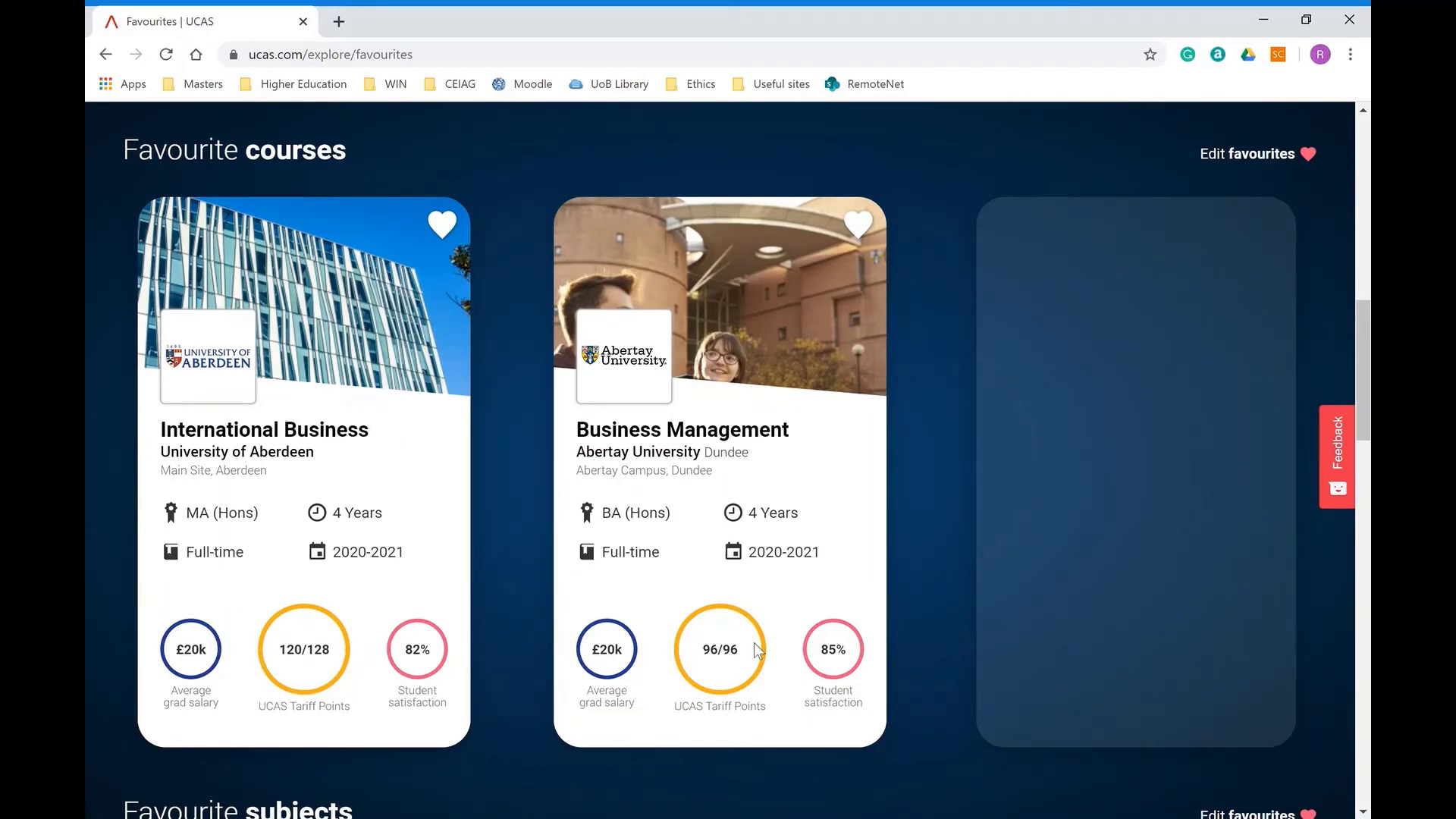
{"action": "scroll", "coordinate": [756, 648], "scroll_direction": "down", "scroll_amount": 3}
{"action": "scroll", "coordinate": [756, 648], "scroll_direction": "down", "scroll_amount": 3}
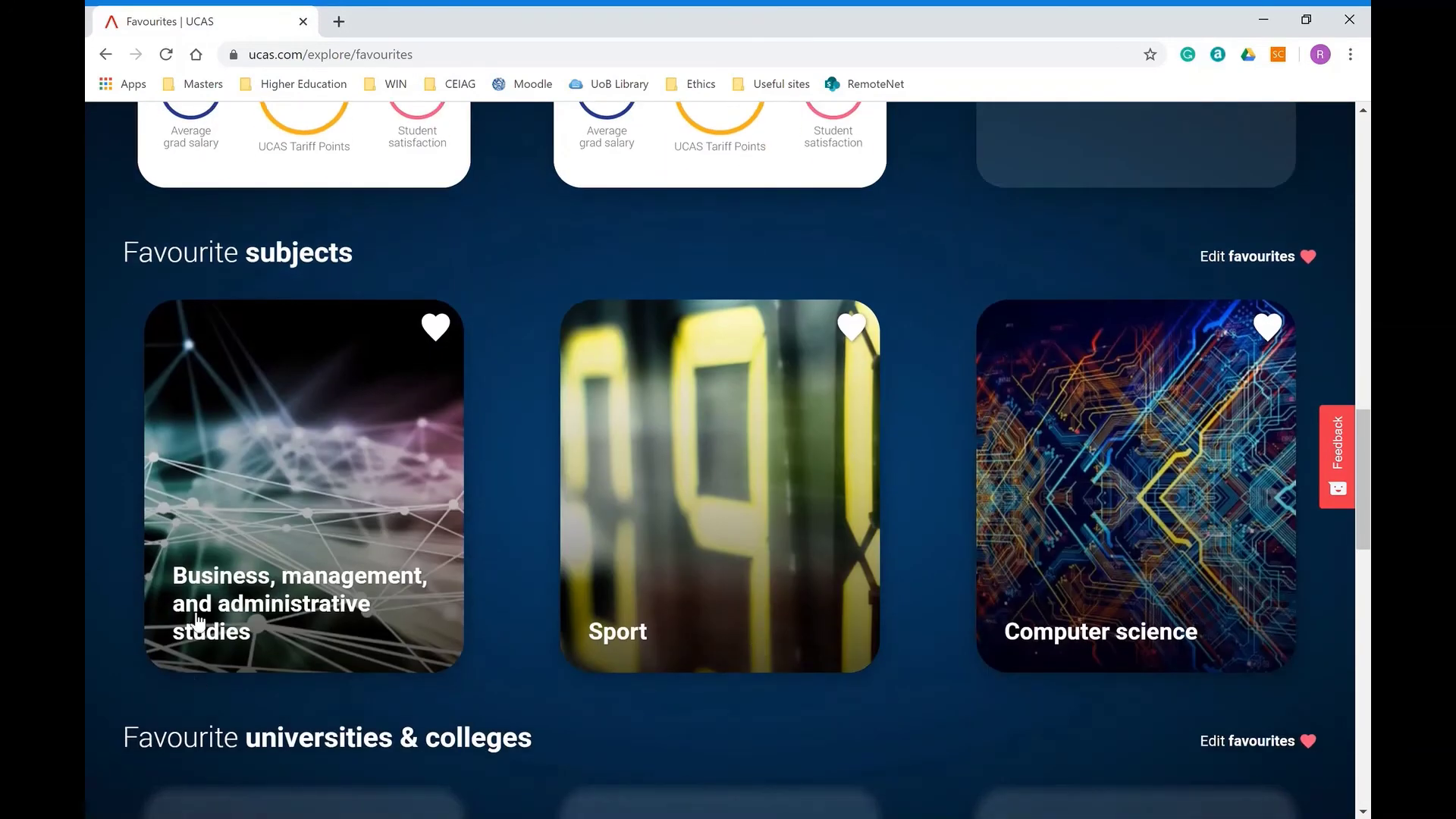
{"action": "scroll", "coordinate": [334, 561], "scroll_direction": "down", "scroll_amount": 2}
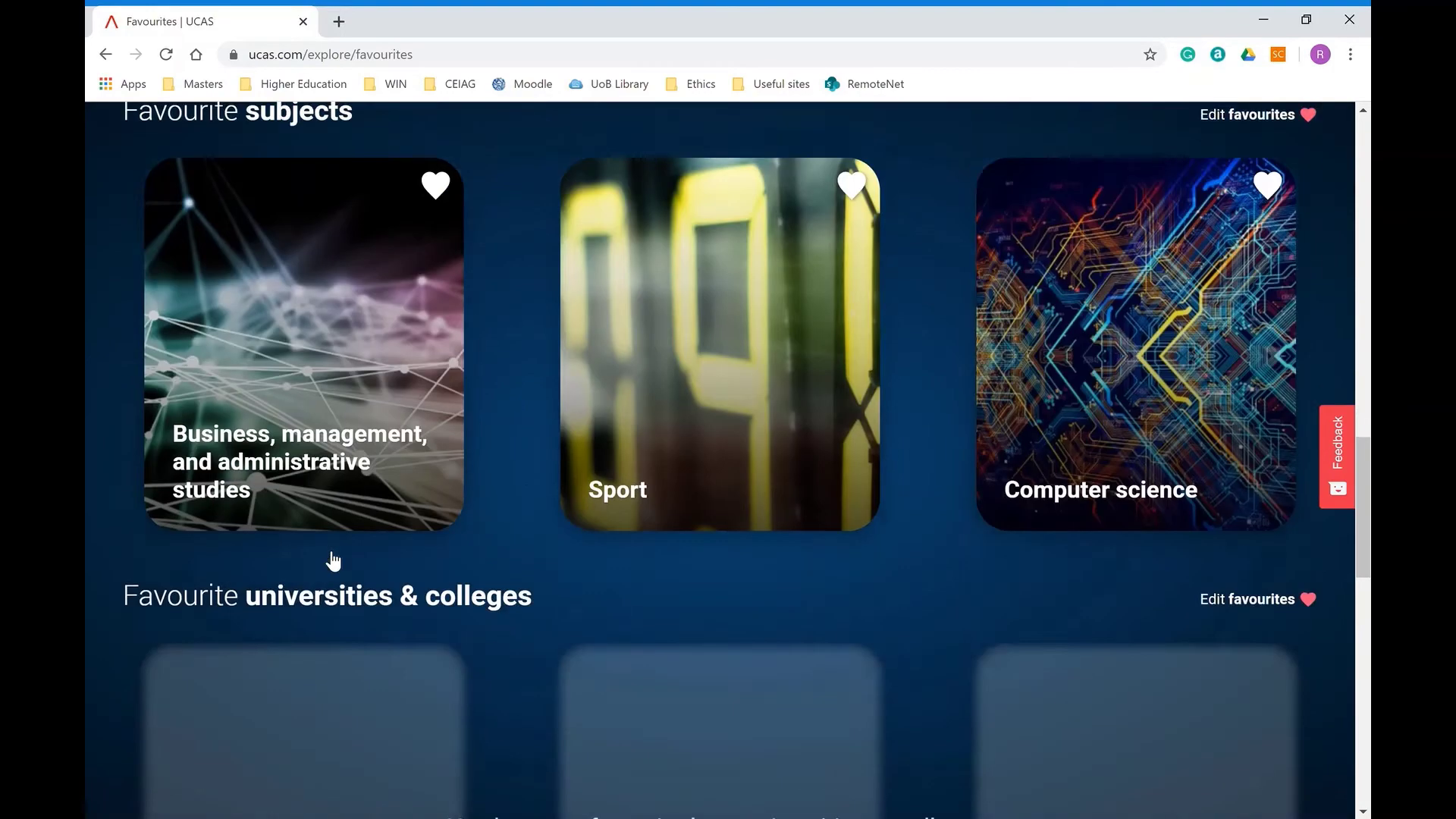
{"action": "scroll", "coordinate": [333, 558], "scroll_direction": "down", "scroll_amount": 5}
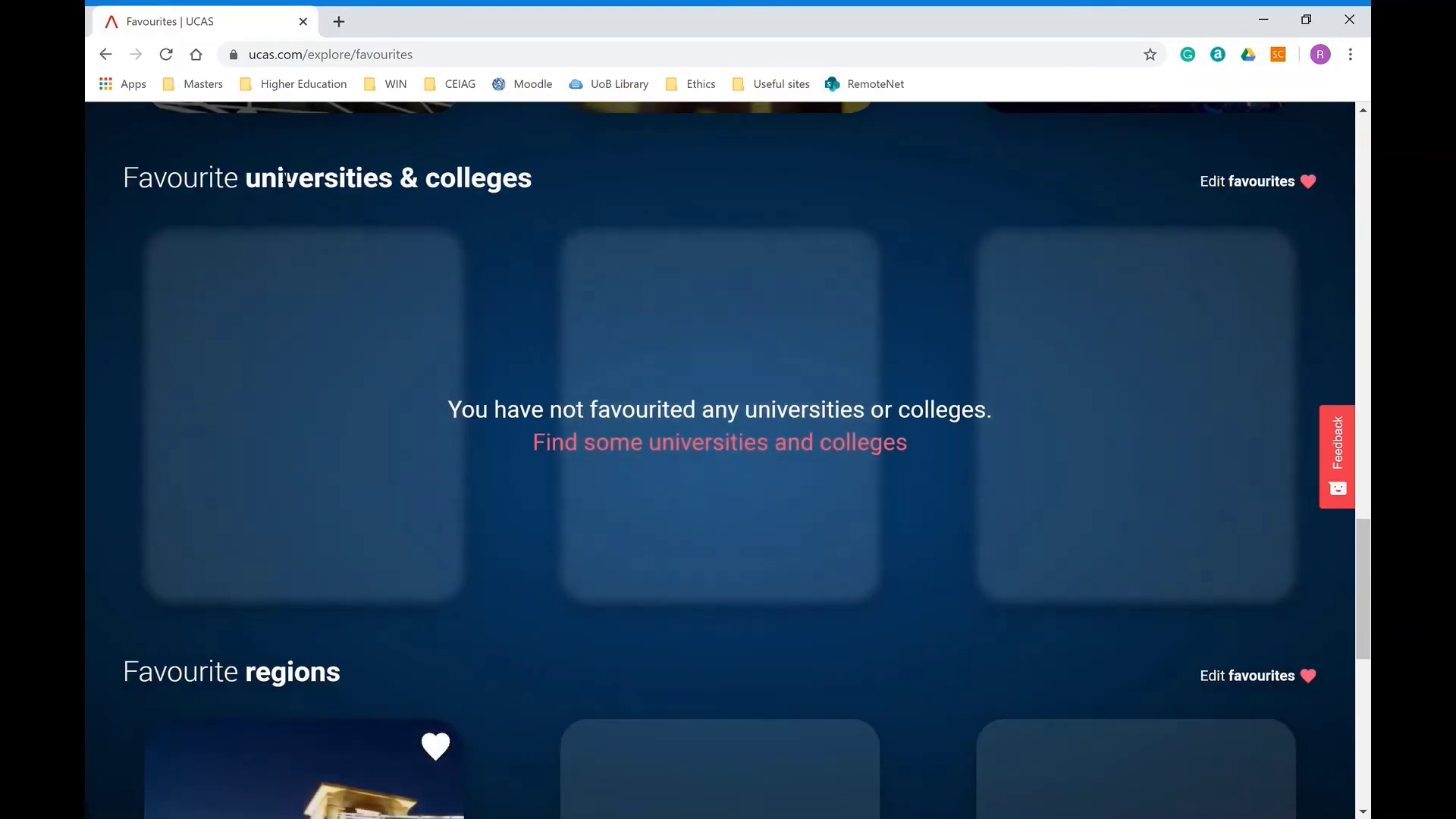
{"action": "scroll", "coordinate": [656, 450], "scroll_direction": "up", "scroll_amount": 15}
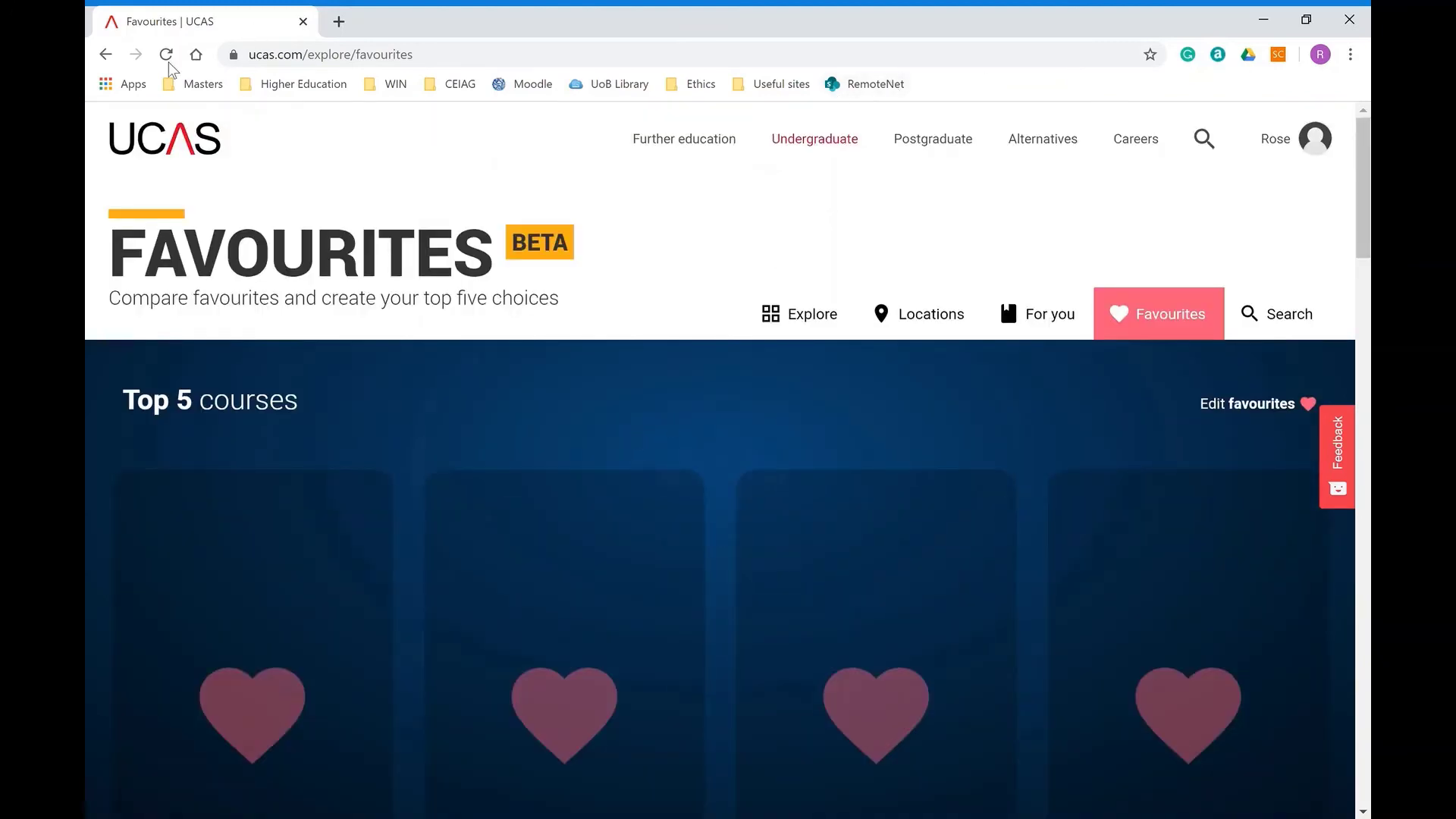
- Return to the dashboard and scroll its widgets from events near you down to the empty pinned pages
{"action": "left_click", "coordinate": [105, 54]}
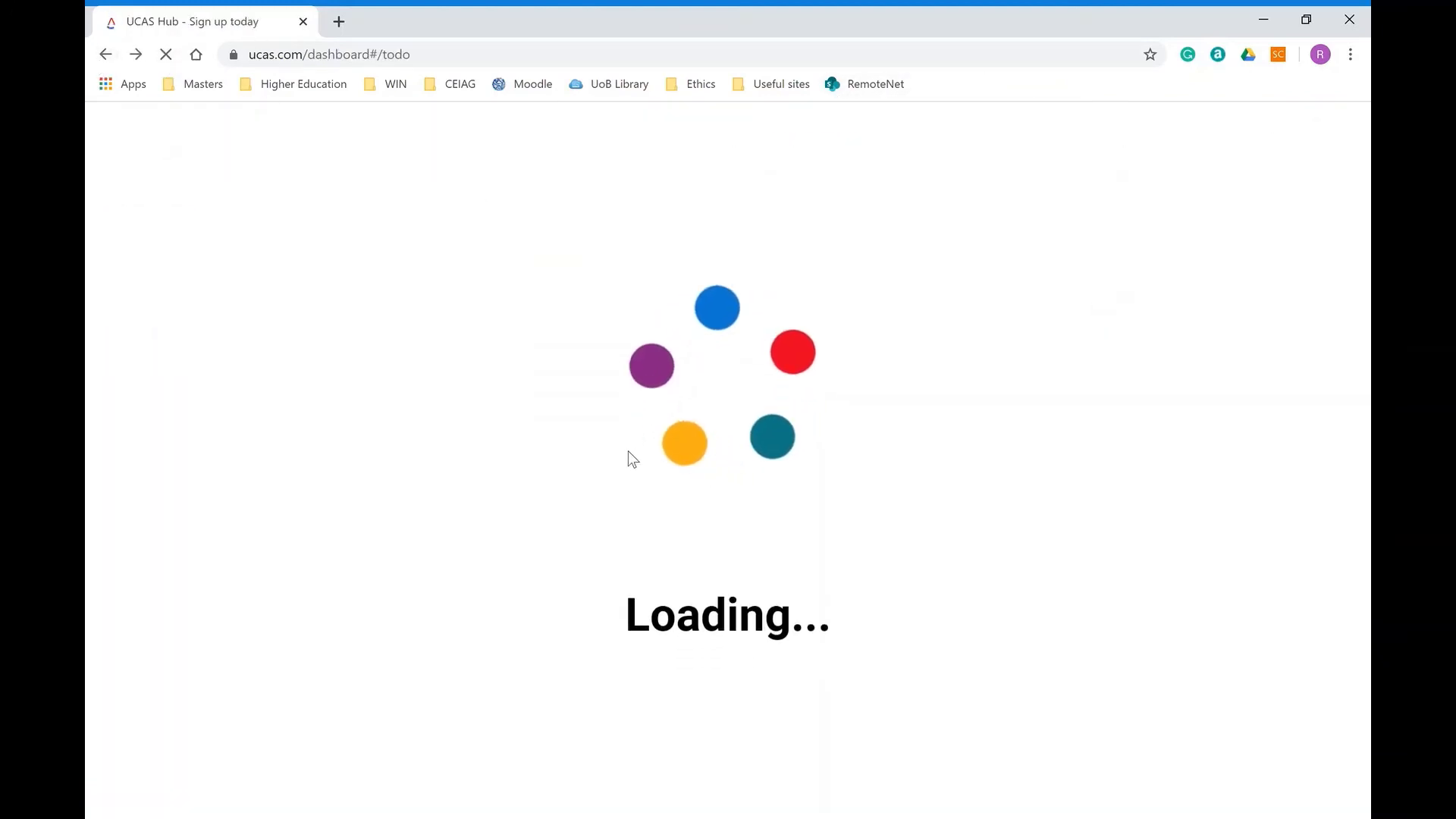
{"action": "scroll", "coordinate": [660, 450], "scroll_direction": "down", "scroll_amount": 3}
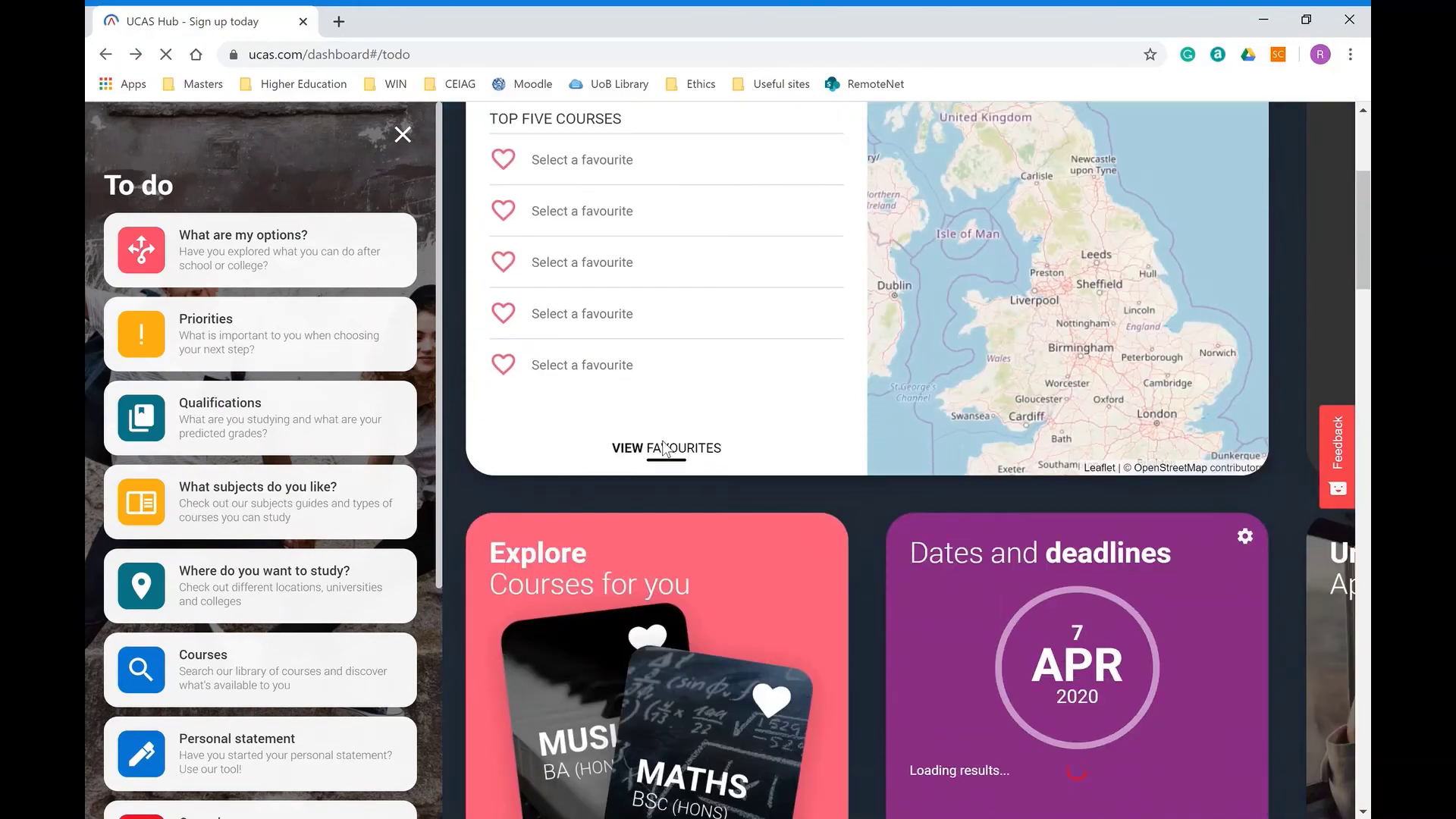
{"action": "scroll", "coordinate": [664, 447], "scroll_direction": "down", "scroll_amount": 6}
{"action": "scroll", "coordinate": [667, 448], "scroll_direction": "down", "scroll_amount": 3}
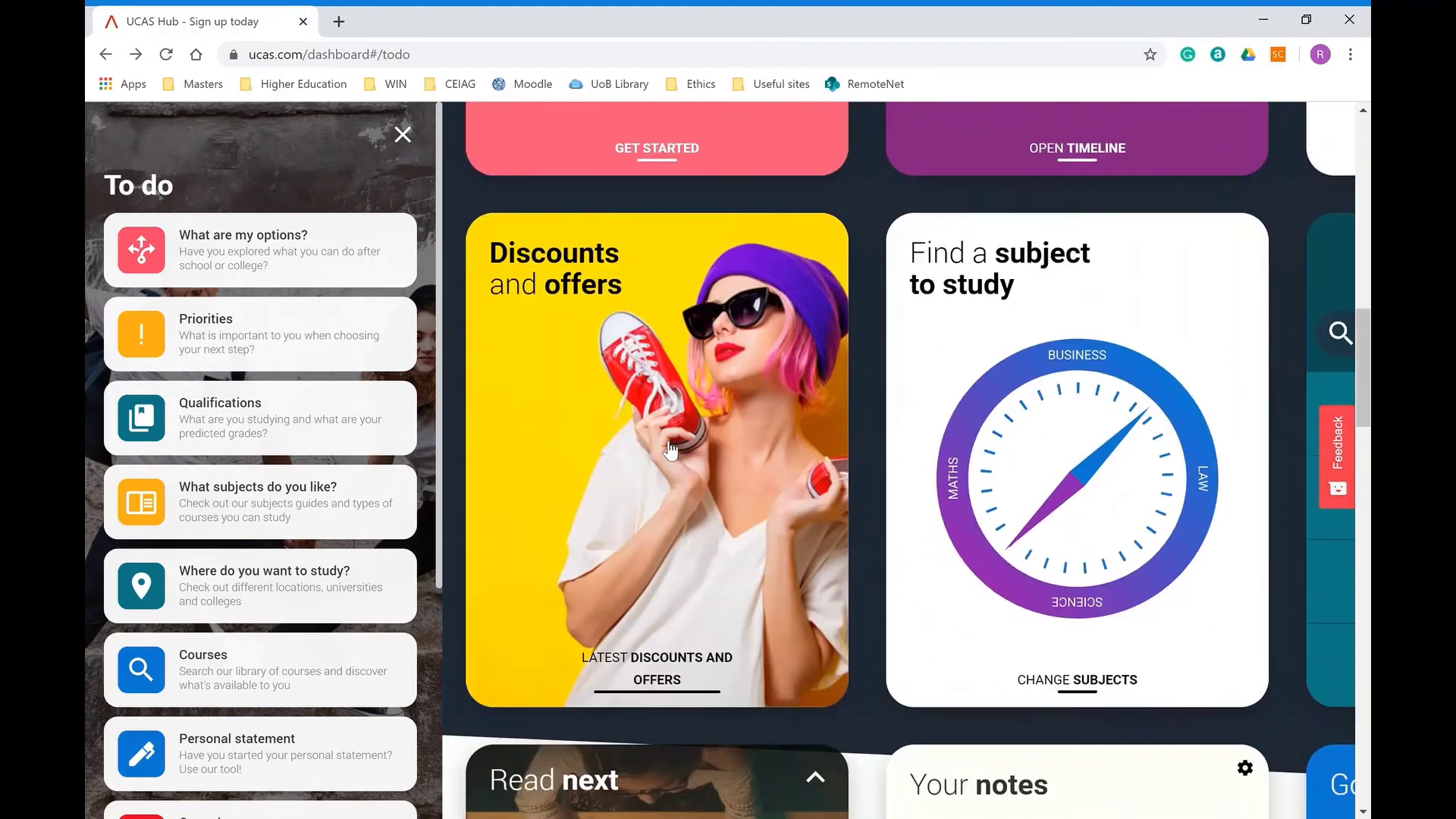
{"action": "scroll", "coordinate": [670, 451], "scroll_direction": "down", "scroll_amount": 2}
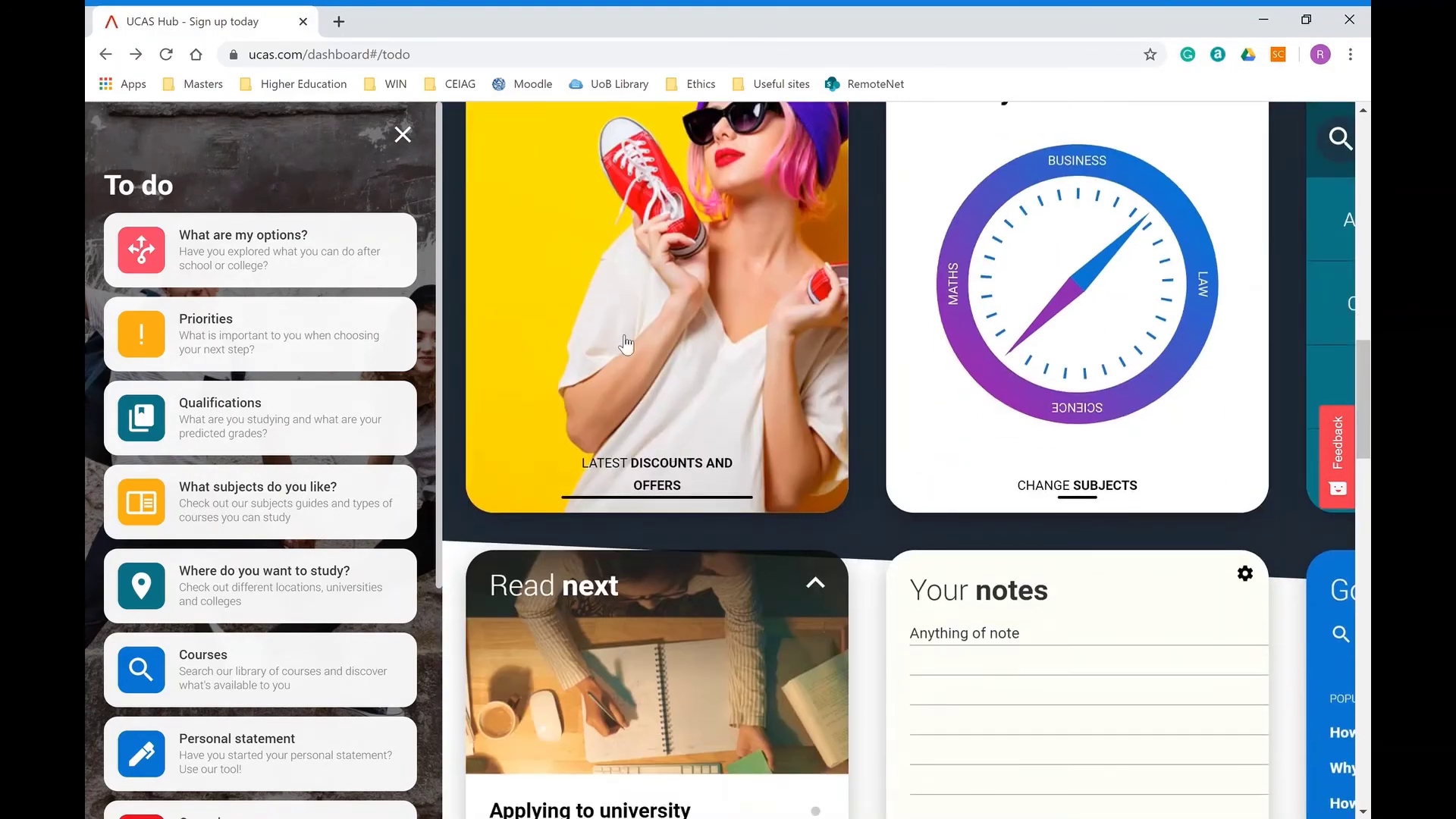
{"action": "scroll", "coordinate": [992, 436], "scroll_direction": "down", "scroll_amount": 2}
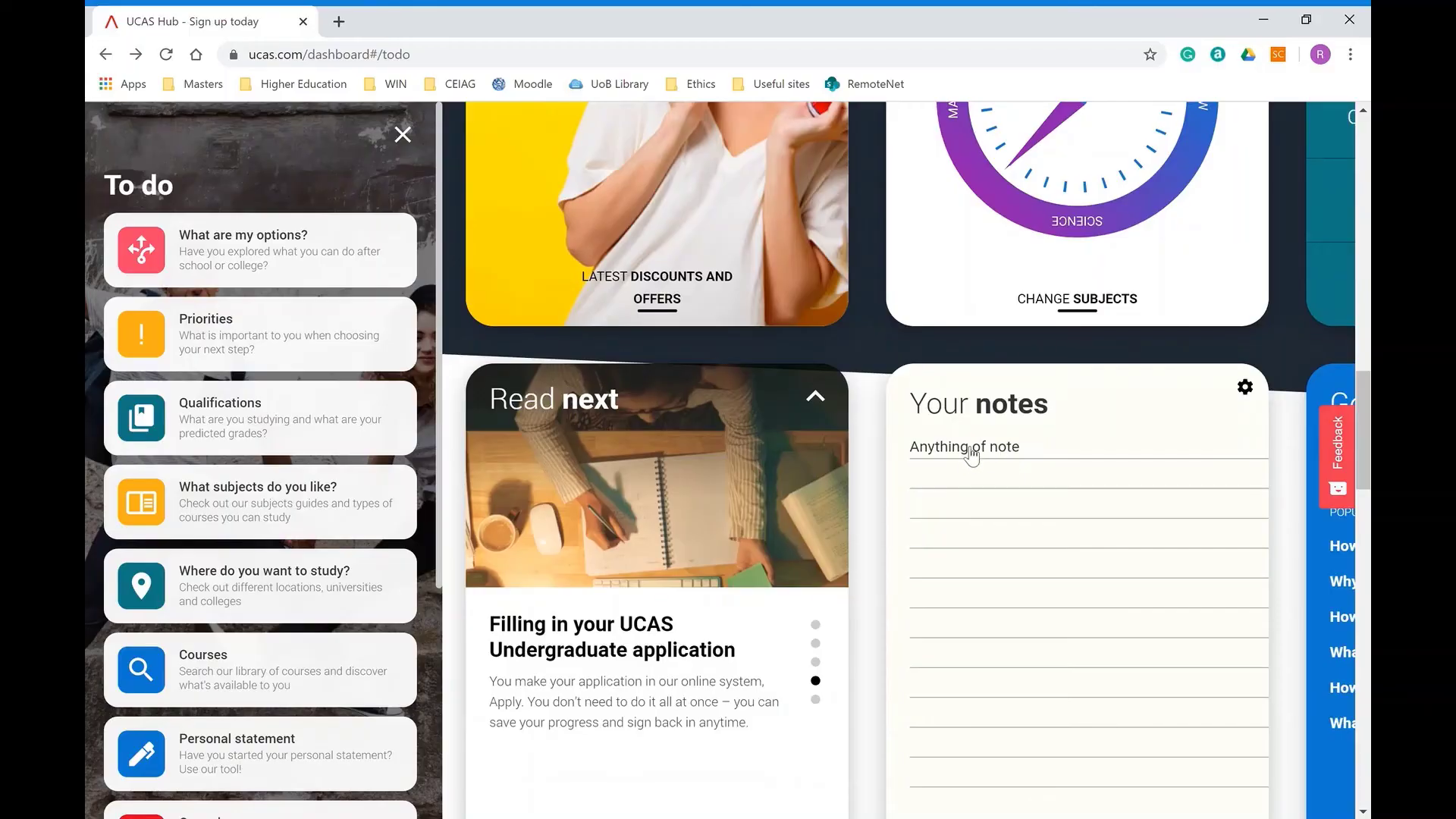
{"action": "scroll", "coordinate": [1006, 455], "scroll_direction": "down", "scroll_amount": 2}
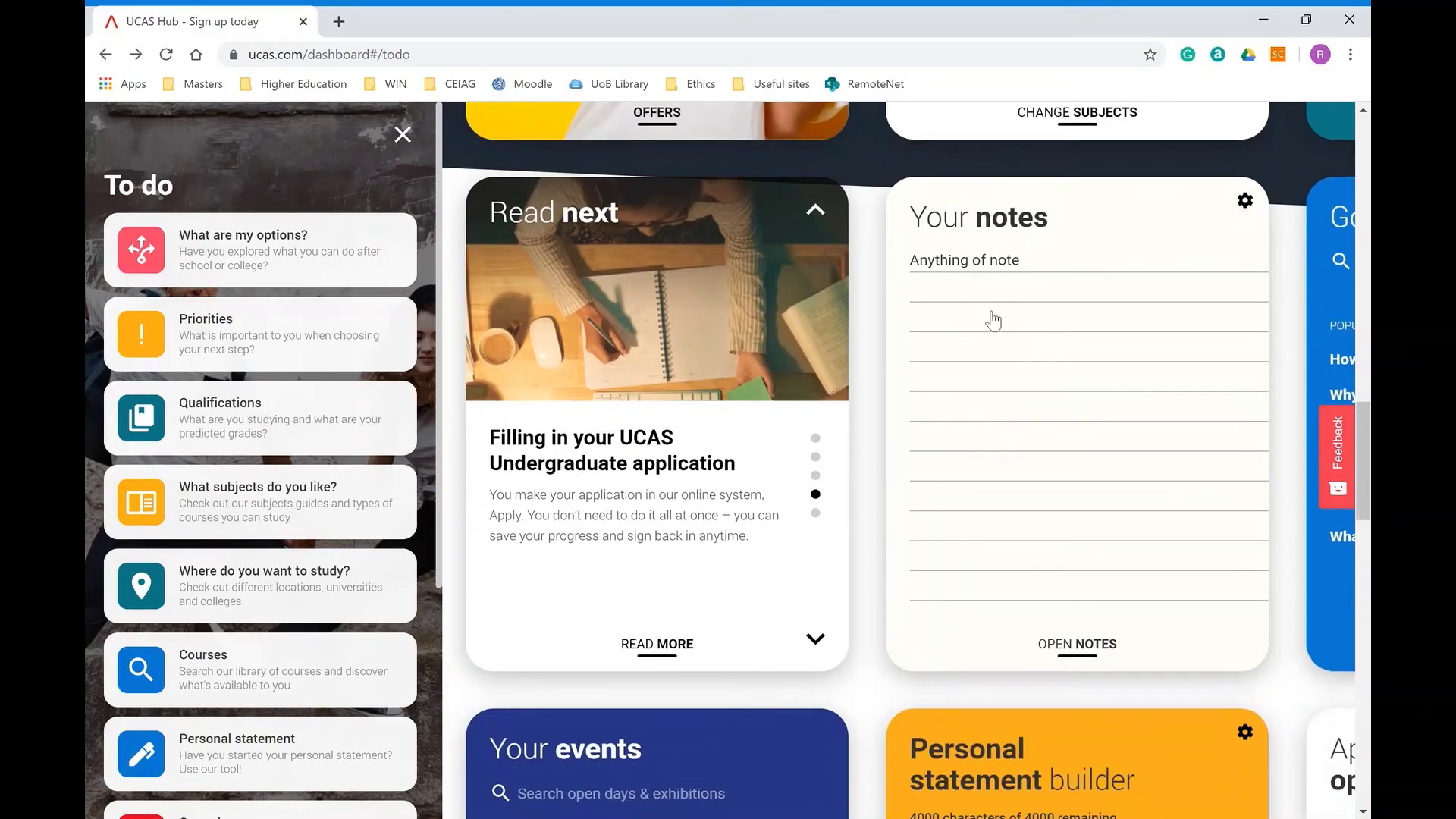
{"action": "scroll", "coordinate": [728, 470], "scroll_direction": "down", "scroll_amount": 6}
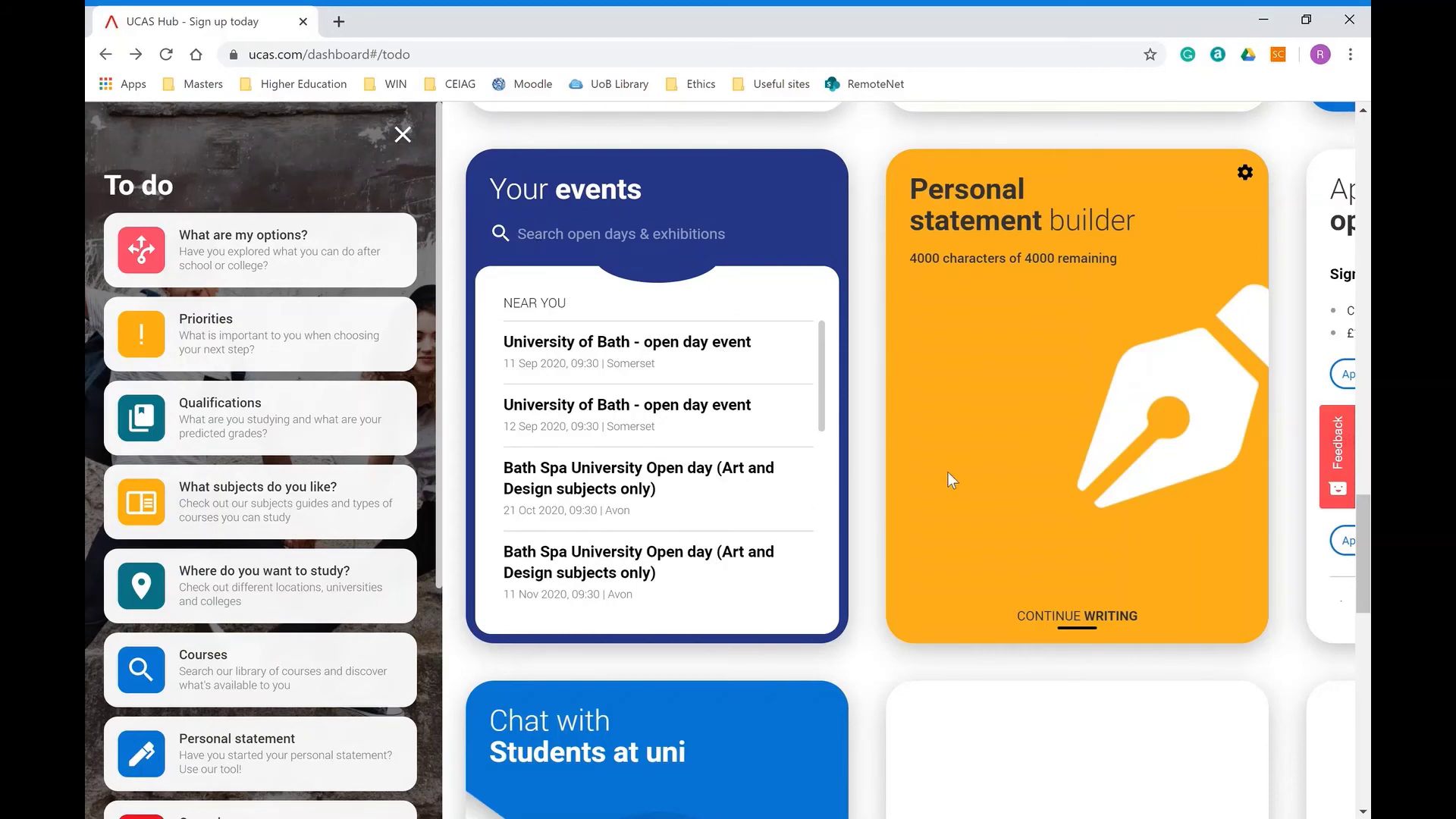
{"action": "scroll", "coordinate": [948, 472], "scroll_direction": "down", "scroll_amount": 8}
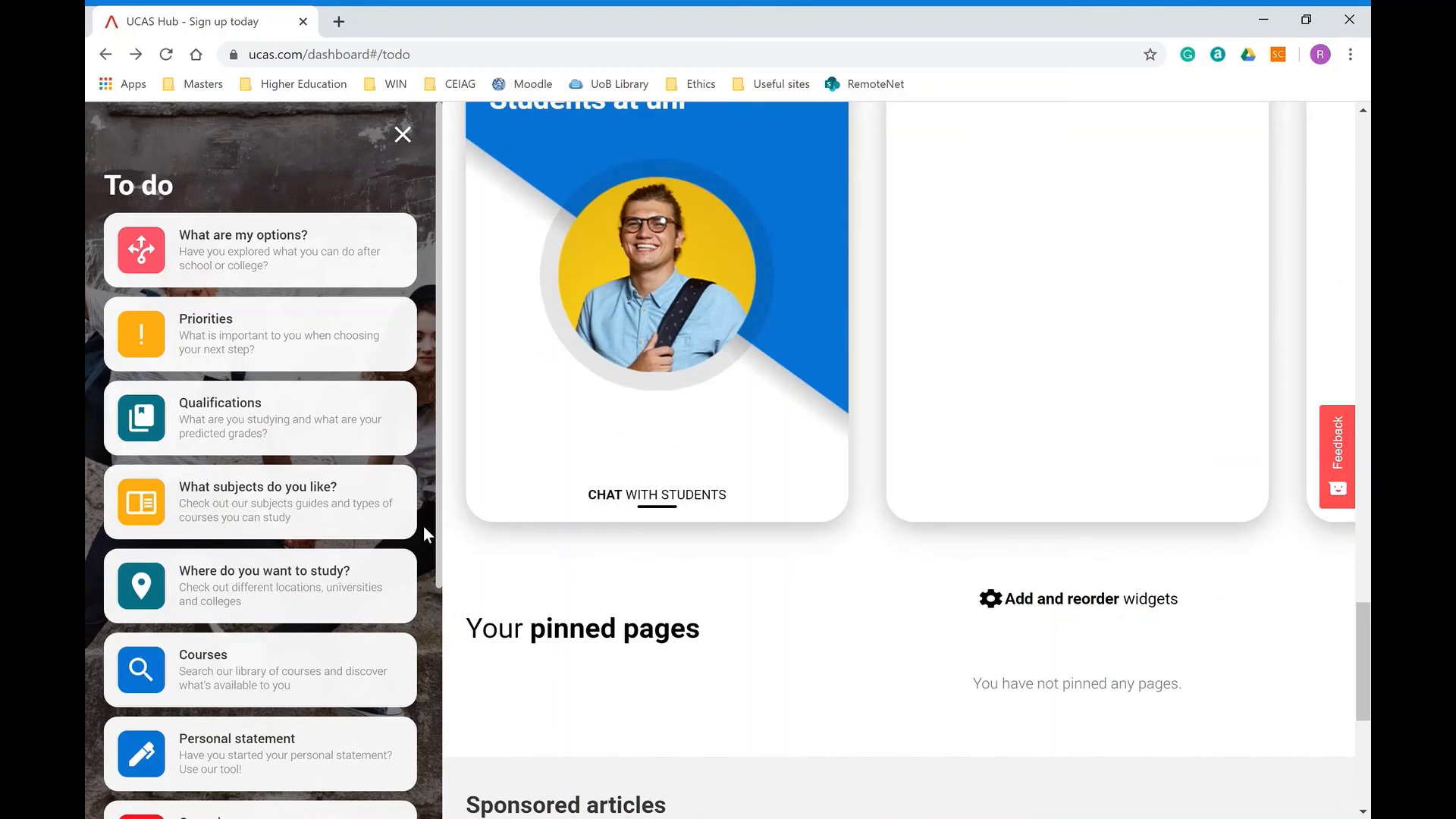
{"action": "scroll", "coordinate": [396, 547], "scroll_direction": "down", "scroll_amount": 4}
{"action": "scroll", "coordinate": [396, 548], "scroll_direction": "up", "scroll_amount": 4}
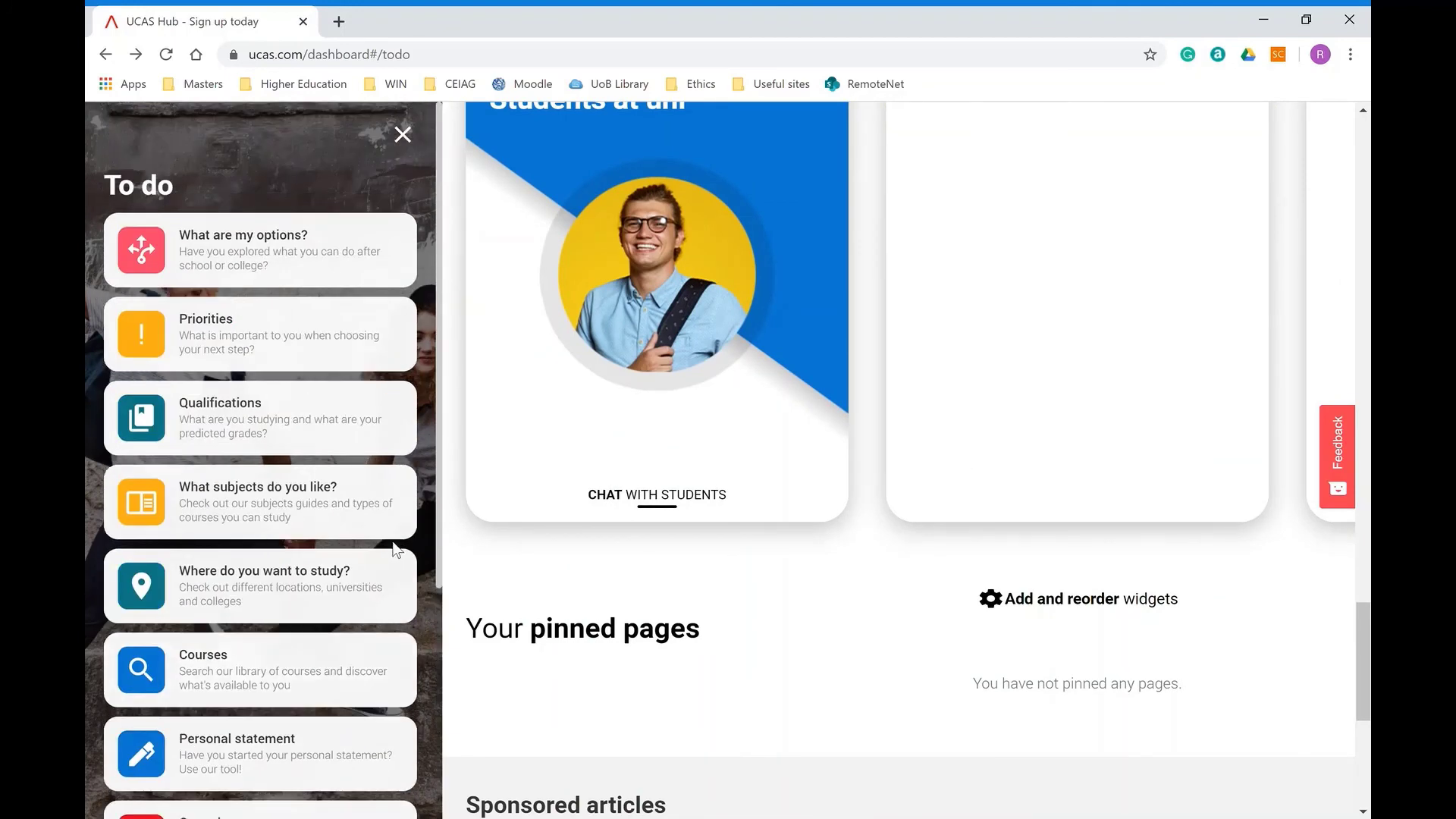